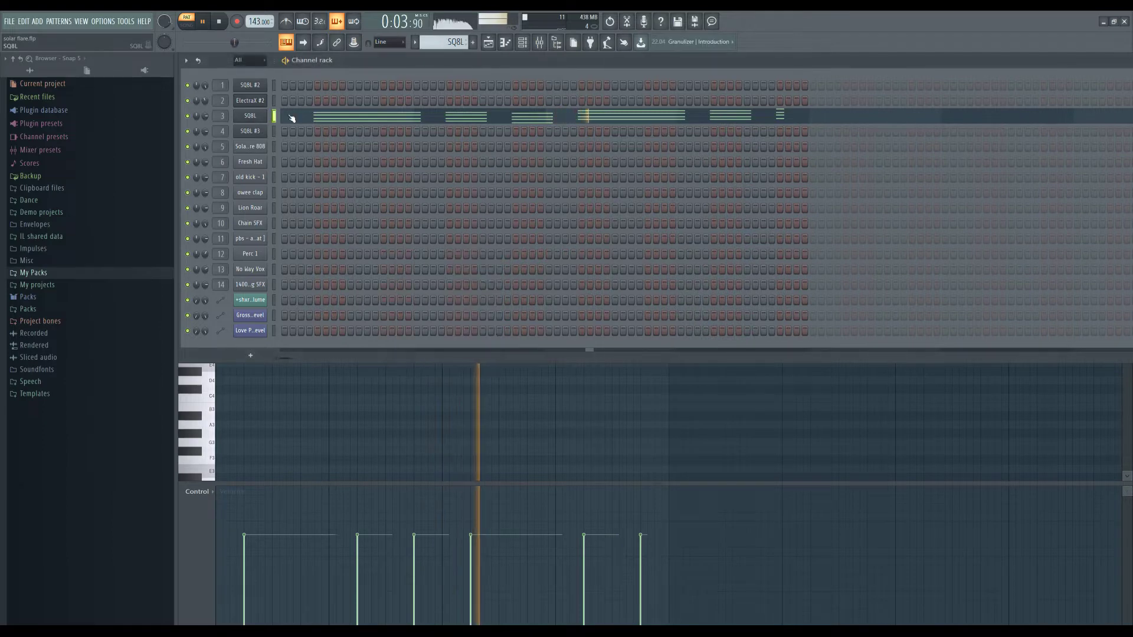
Switch to the SQ8L #2 pattern and show that channel's notes in the piano roll
{"action": "left_click", "coordinate": [513, 43]}
{"action": "left_click", "coordinate": [447, 42]}
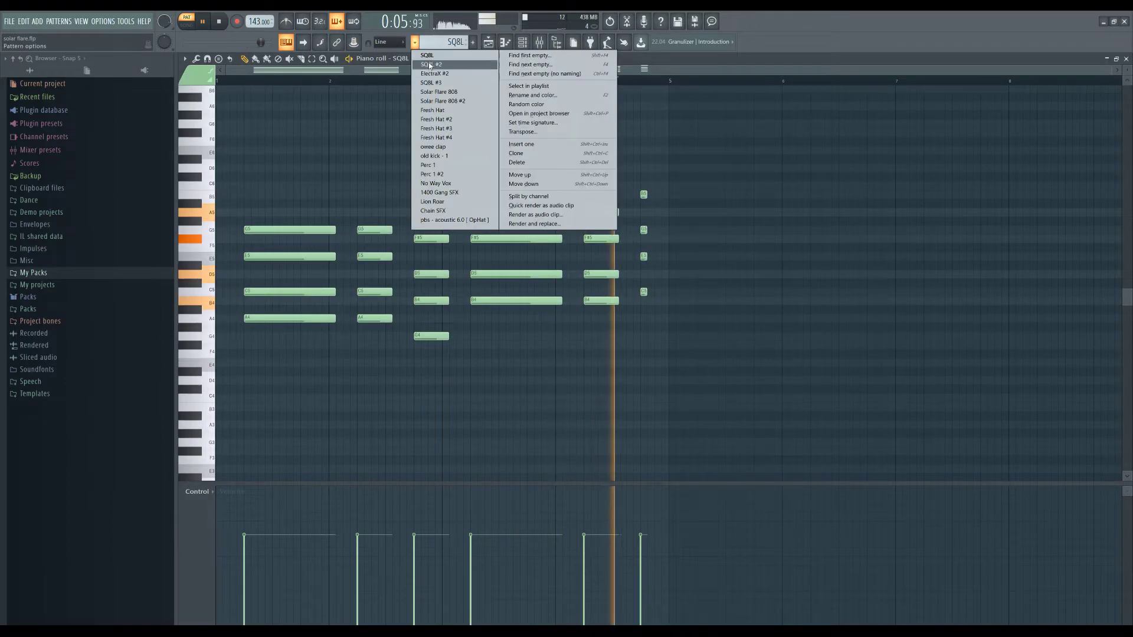
{"action": "left_click", "coordinate": [425, 64]}
{"action": "left_click", "coordinate": [402, 59]}
{"action": "left_click", "coordinate": [419, 111]}
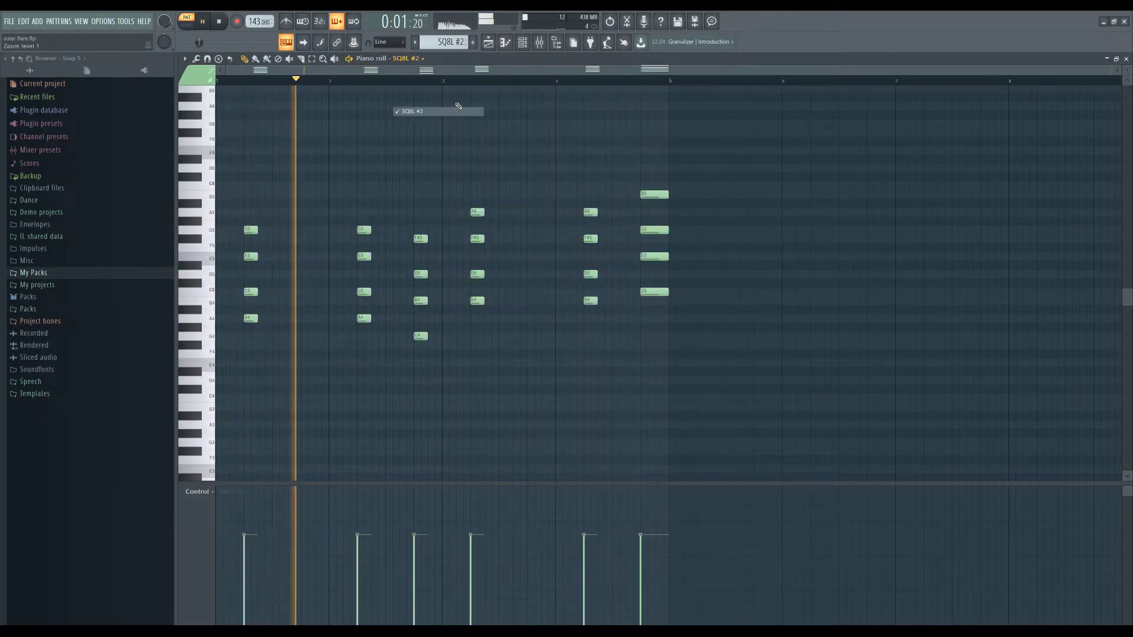
Inspect the SQ8L #2 channel's synth and the Fruity Reeverb 2 effect on its mixer track
{"action": "left_click", "coordinate": [525, 44]}
{"action": "left_click", "coordinate": [256, 86]}
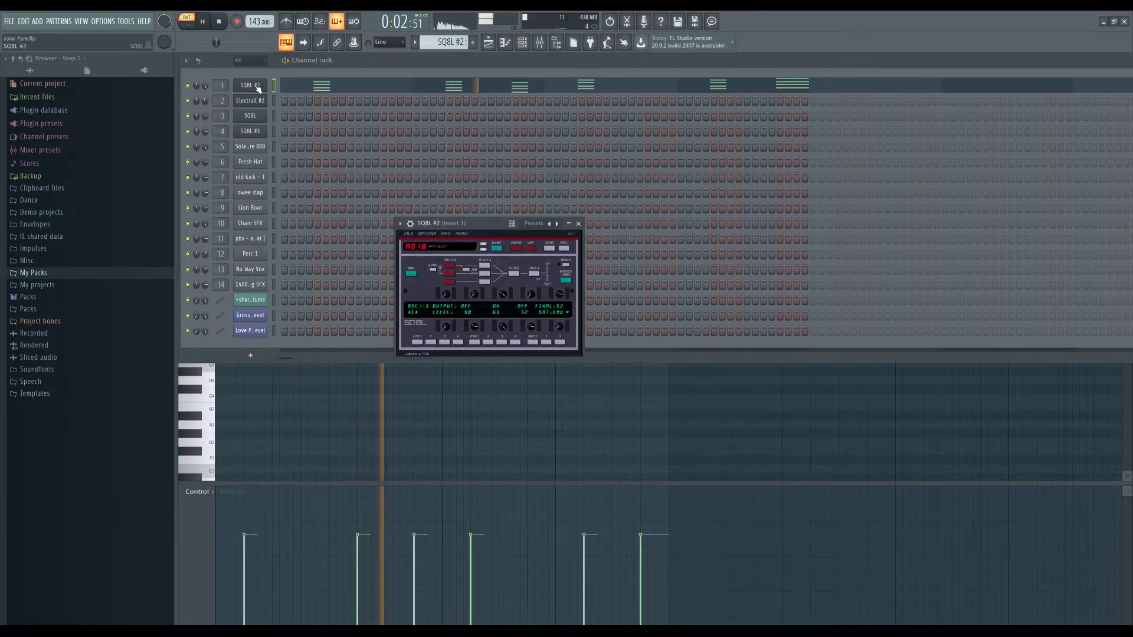
{"action": "left_click", "coordinate": [258, 86]}
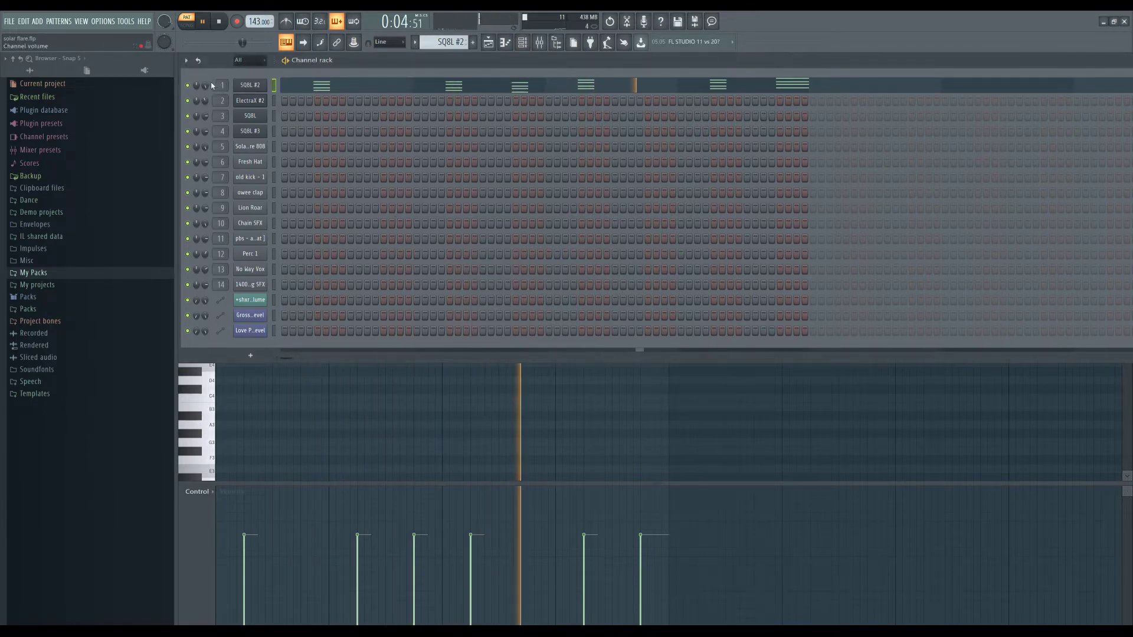
{"action": "left_click", "coordinate": [222, 85]}
{"action": "left_click", "coordinate": [1063, 439]}
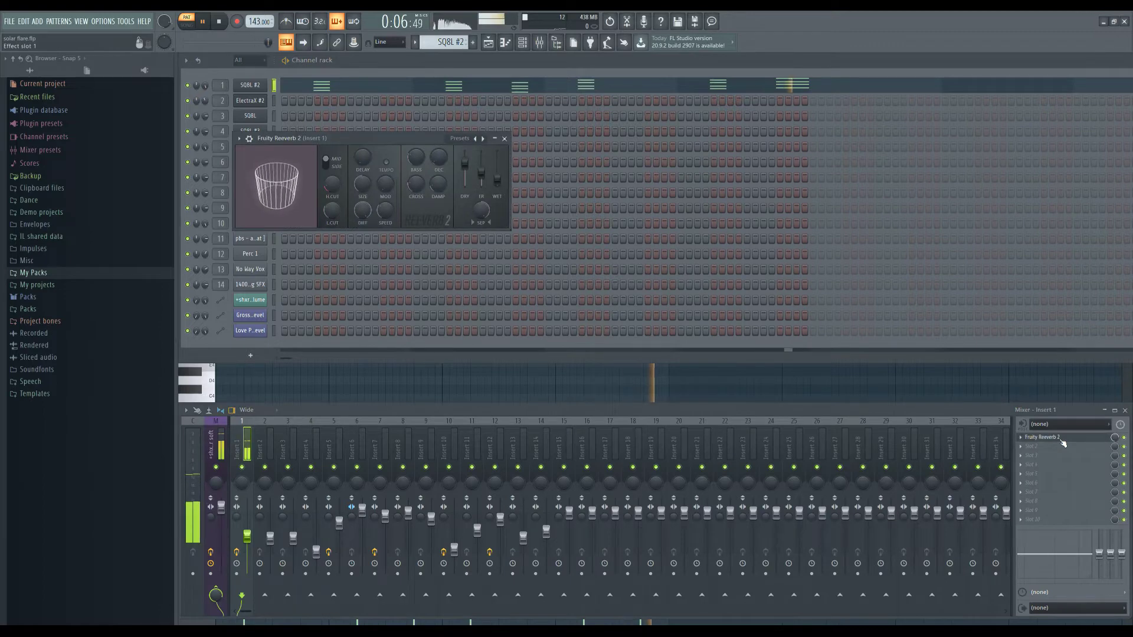
{"action": "left_click", "coordinate": [1063, 443]}
Switch to the ElectraX #2 pattern and show that channel's notes in the piano roll
{"action": "left_click", "coordinate": [505, 42]}
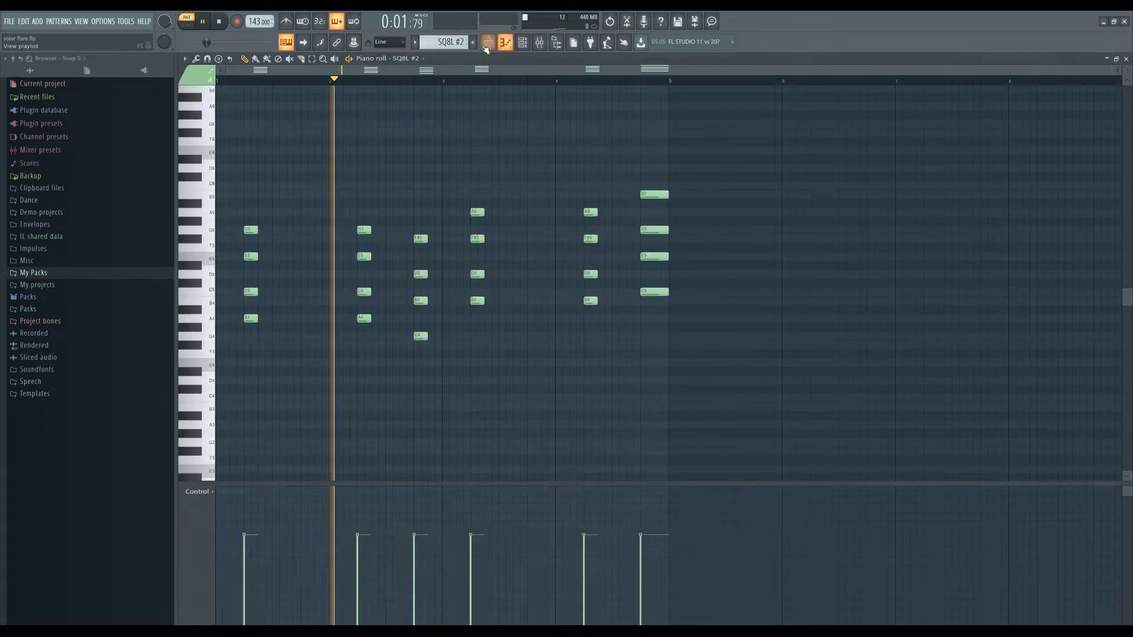
{"action": "left_click", "coordinate": [415, 42]}
{"action": "left_click", "coordinate": [431, 76]}
{"action": "left_click", "coordinate": [411, 59]}
{"action": "left_click", "coordinate": [424, 120]}
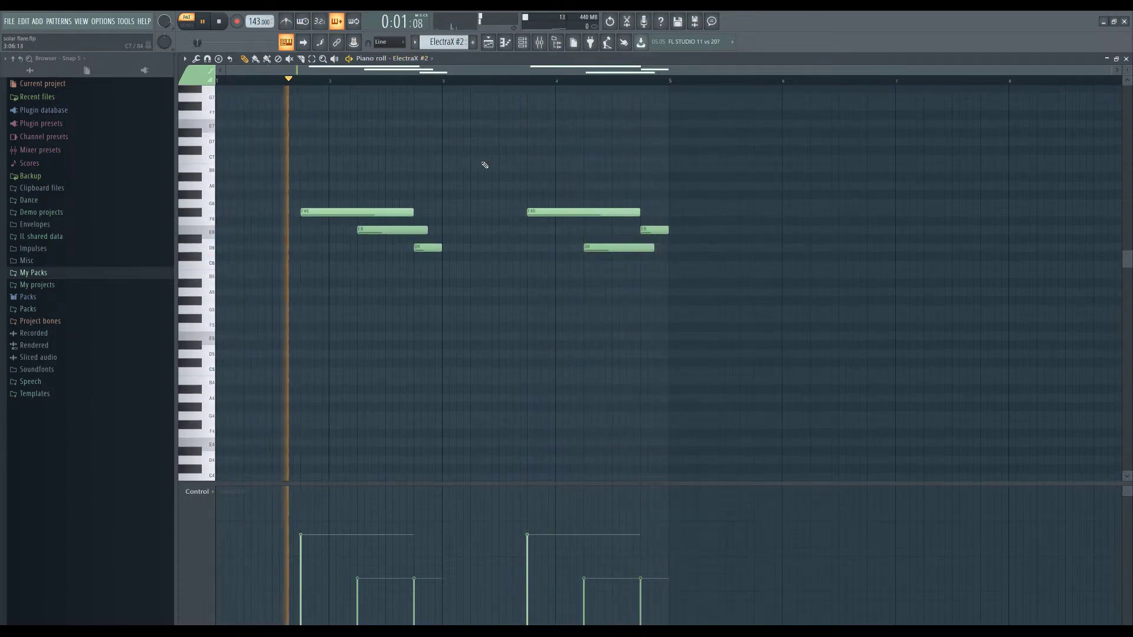
Check the instrument of the ElectraX #2 channel from the channel rack
{"action": "left_click", "coordinate": [524, 46]}
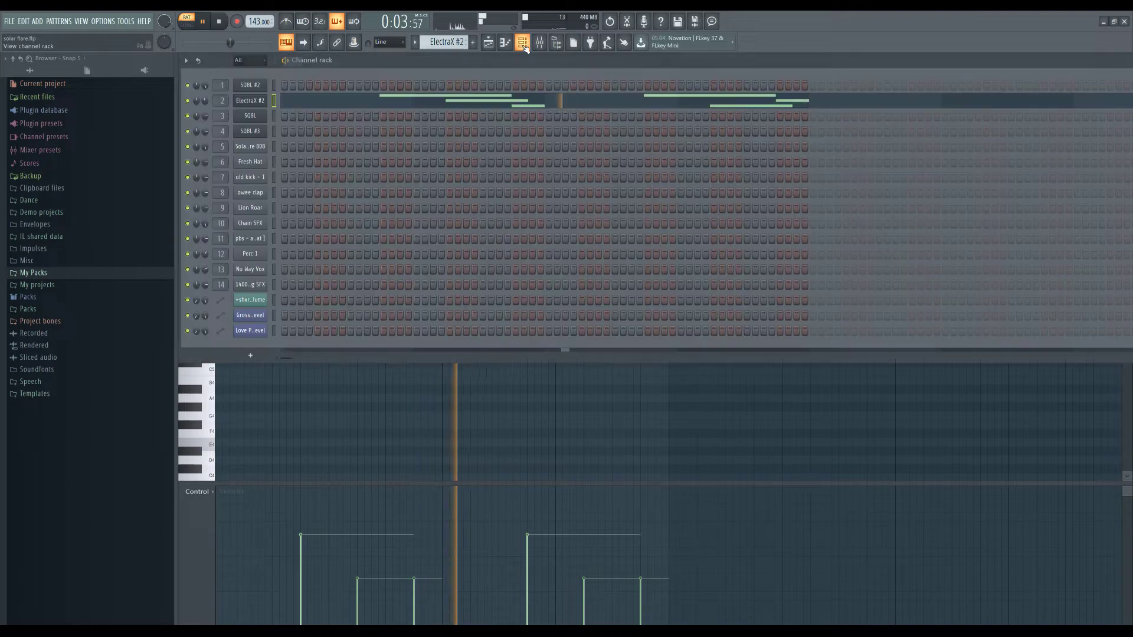
{"action": "left_click", "coordinate": [261, 102]}
{"action": "left_click", "coordinate": [263, 102]}
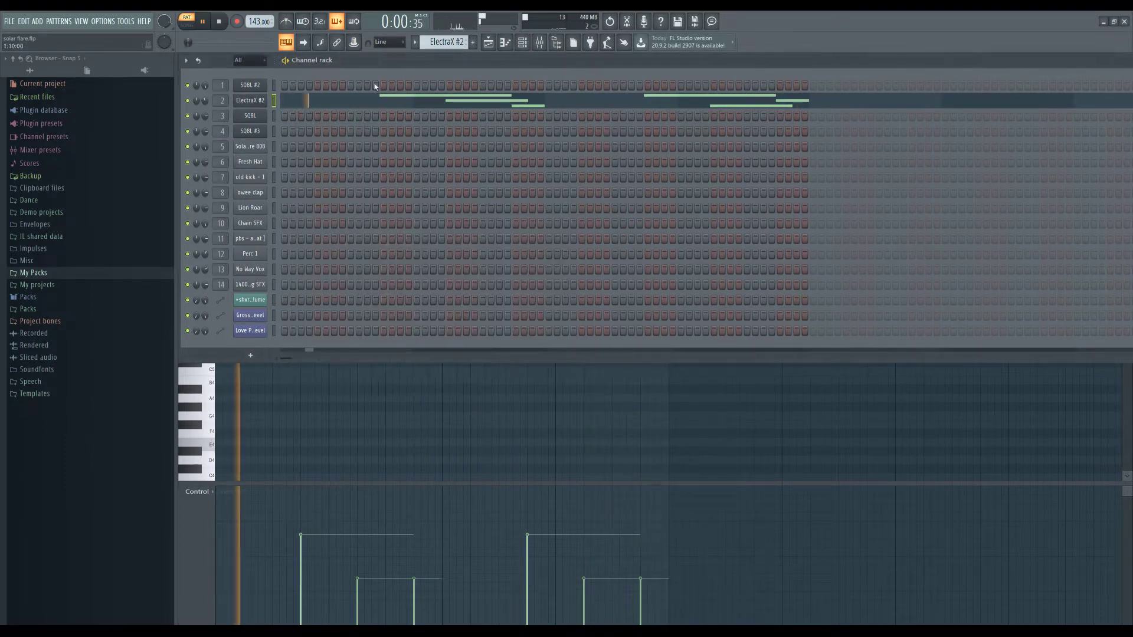
Switch to the SQ8L #3 pattern and review all of that channel's notes in the piano roll
{"action": "left_click", "coordinate": [518, 47]}
{"action": "left_click", "coordinate": [415, 42]}
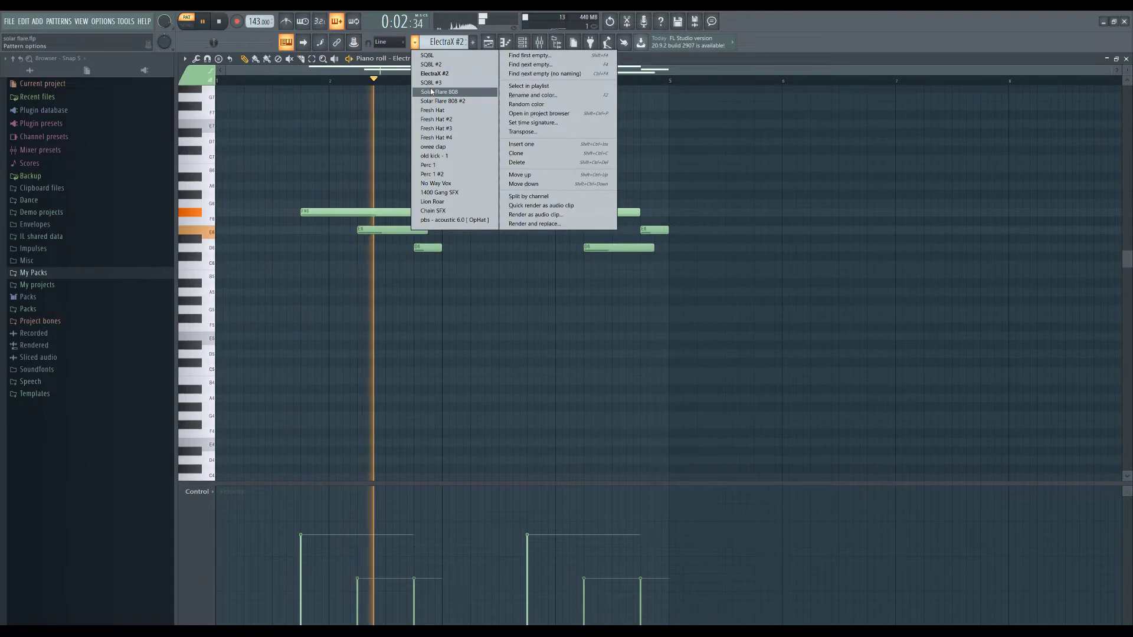
{"action": "left_click", "coordinate": [432, 86]}
{"action": "left_click", "coordinate": [416, 59]}
{"action": "left_click", "coordinate": [414, 139]}
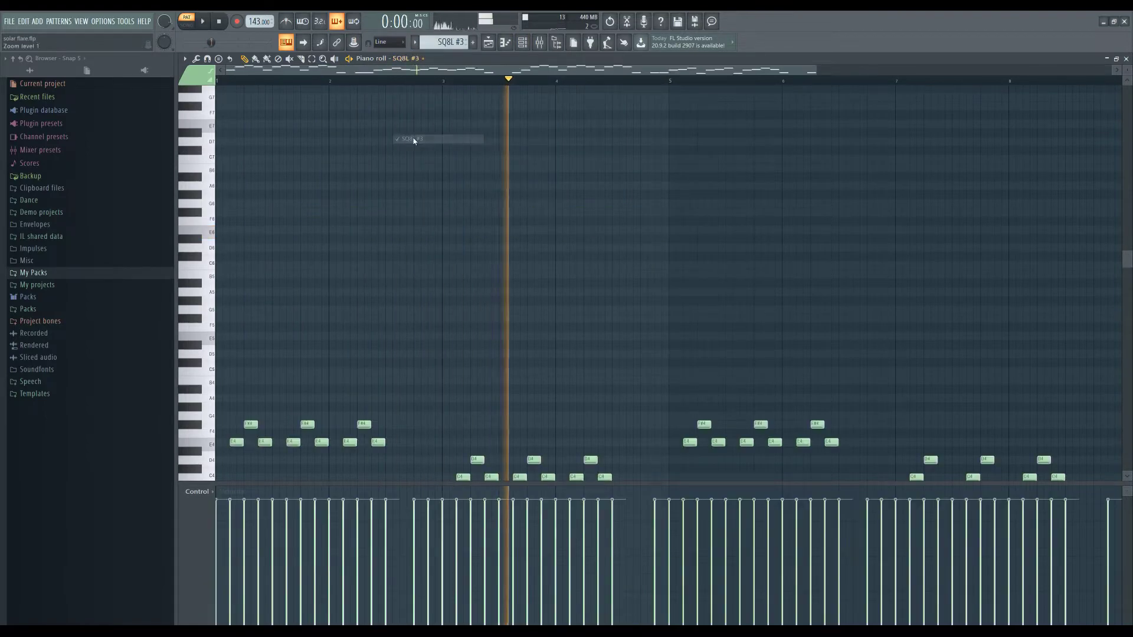
{"action": "scroll", "coordinate": [517, 183], "scroll_direction": "down", "scroll_amount": 5}
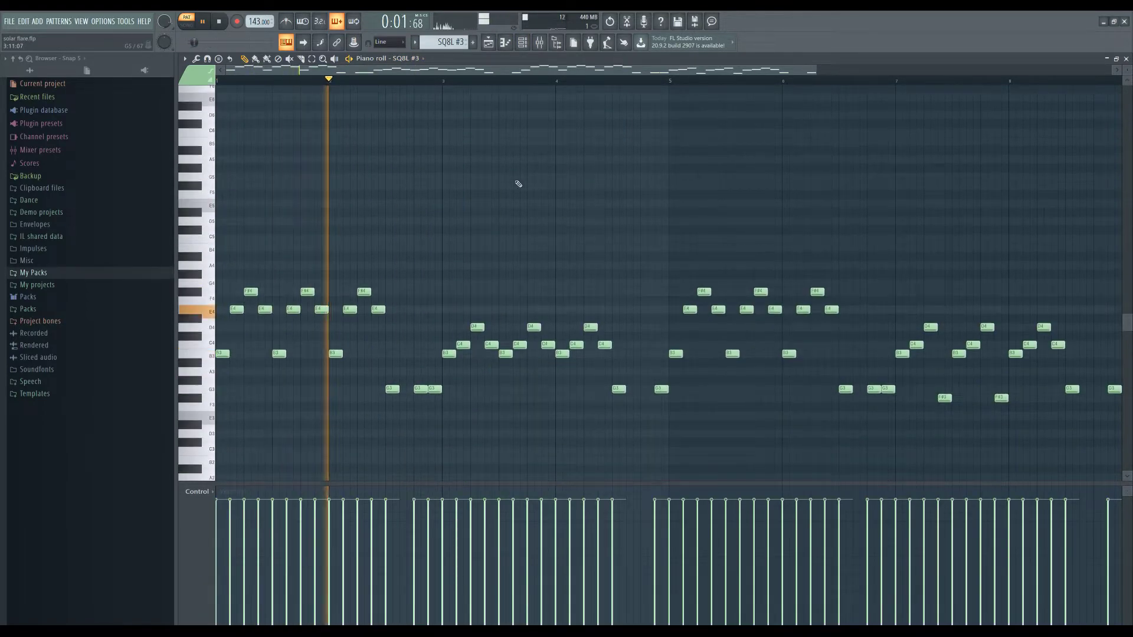
{"action": "scroll", "coordinate": [518, 184], "scroll_direction": "down", "scroll_amount": 2}
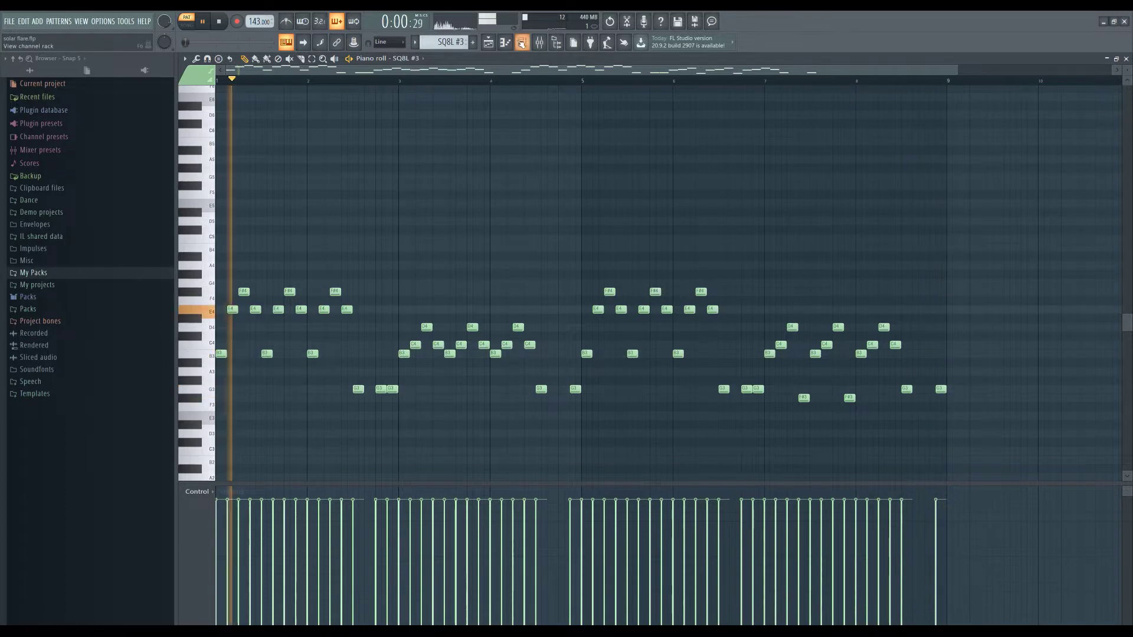
Check the synth preset of the SQ8L #3 channel from the channel rack
{"action": "left_click", "coordinate": [522, 43]}
{"action": "left_click", "coordinate": [257, 135]}
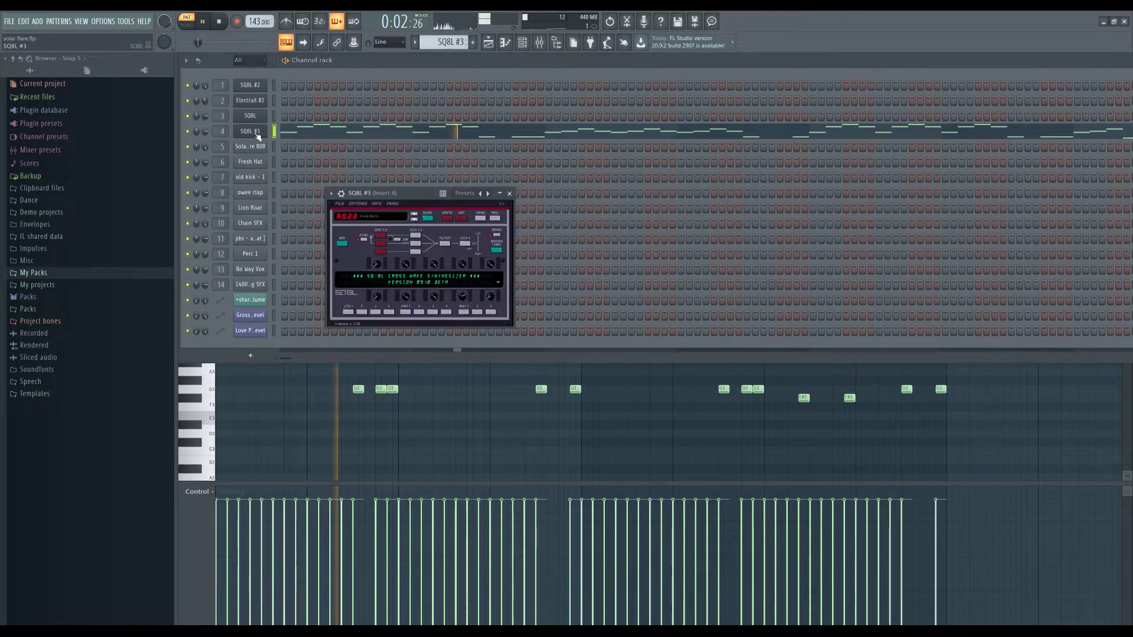
{"action": "left_click", "coordinate": [257, 135]}
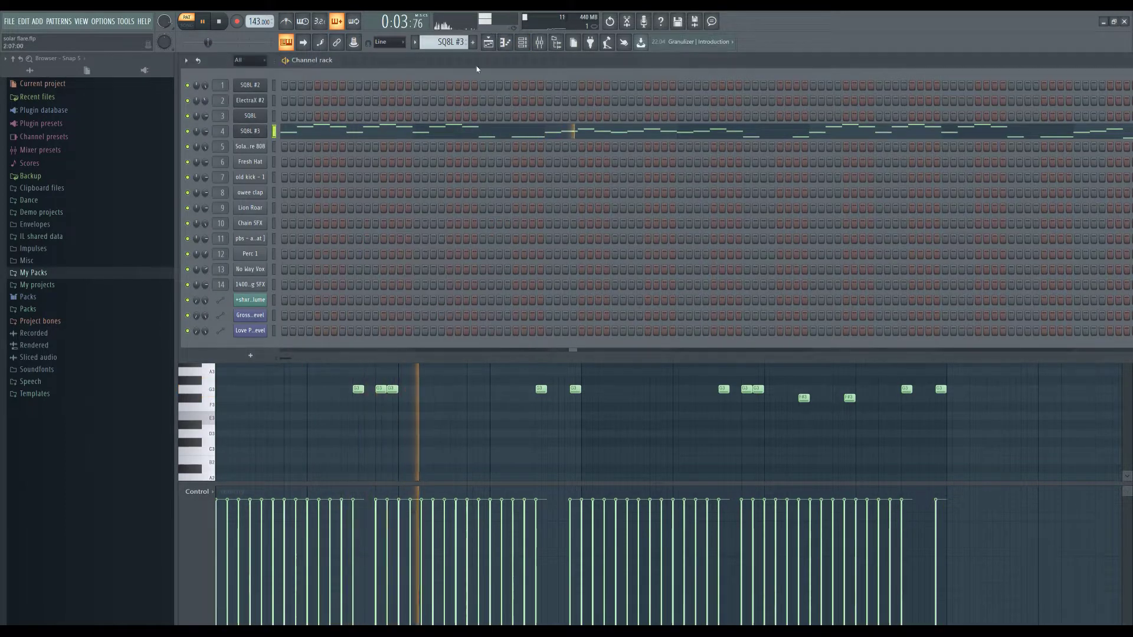
Stop playback, switch to the Solar Flare 808 pattern, and play it back with its notes shown in the piano roll
{"action": "left_click", "coordinate": [506, 42]}
{"action": "key", "text": "space"}
{"action": "left_click", "coordinate": [415, 42]}
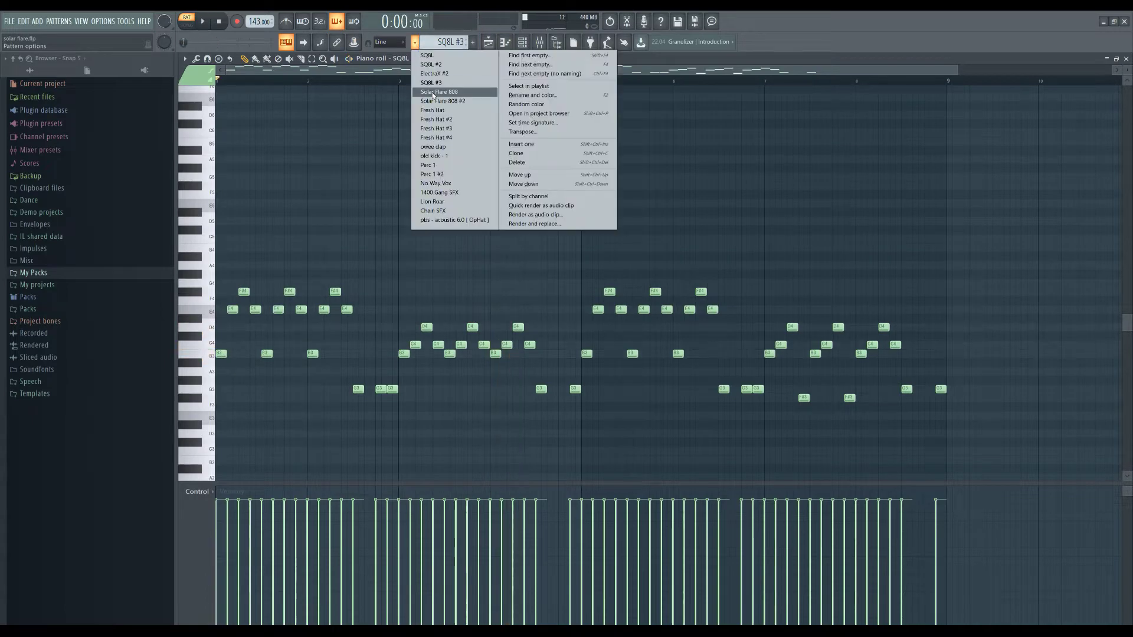
{"action": "left_click", "coordinate": [433, 94]}
{"action": "key", "text": "space"}
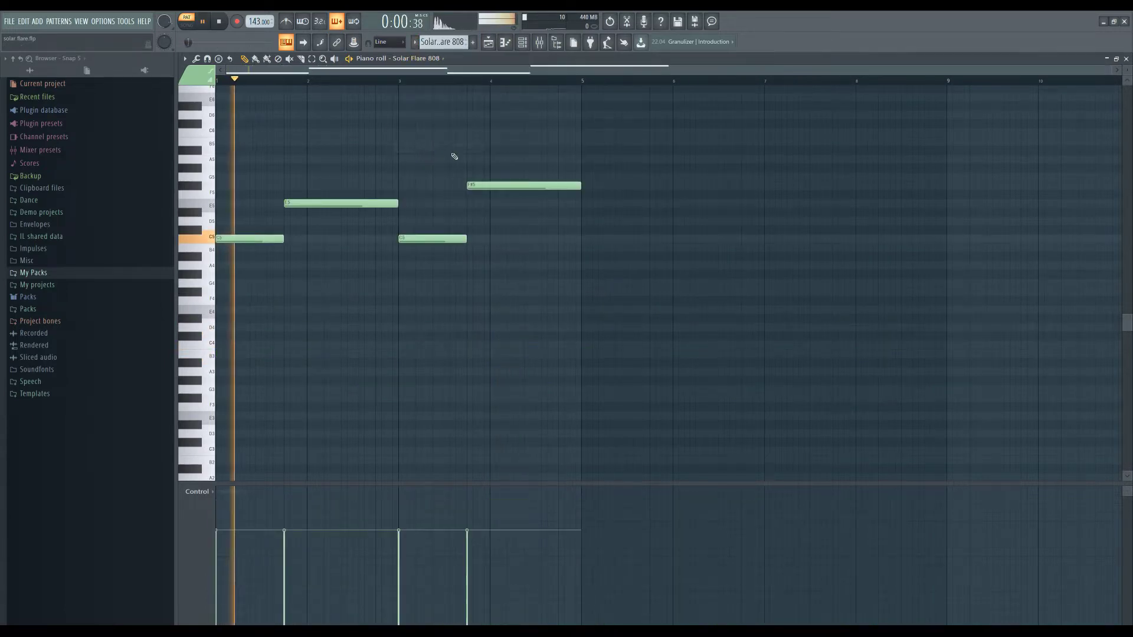
{"action": "scroll", "coordinate": [455, 156], "scroll_direction": "up", "scroll_amount": 4}
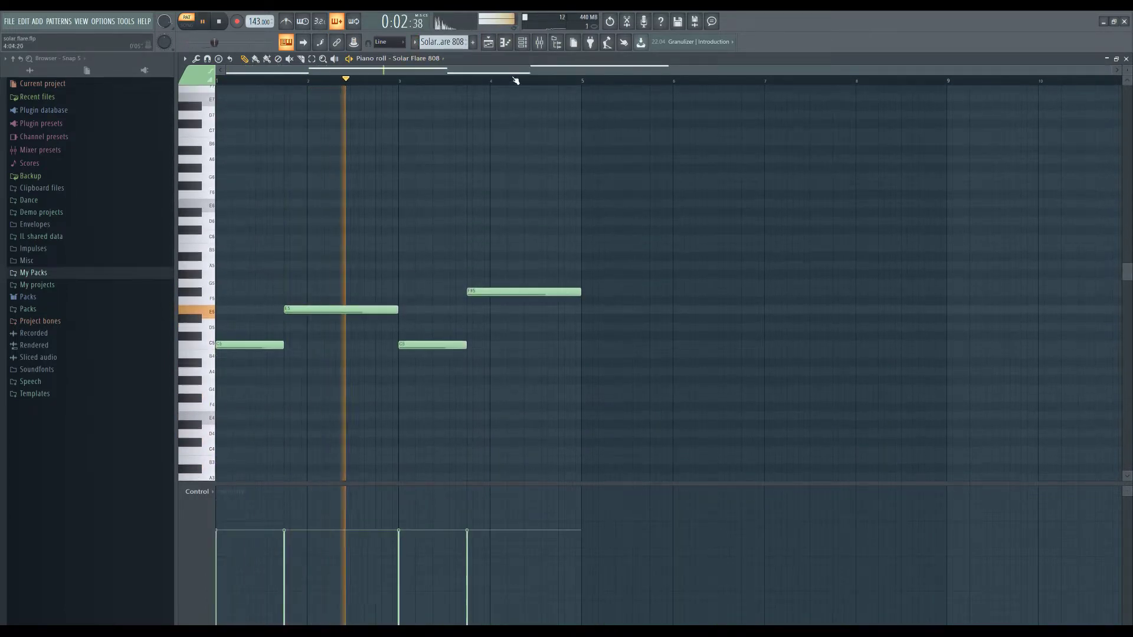
Inspect the Fruity parametric EQ 2 curve on the Solar Flare 808 channel's mixer track
{"action": "left_click", "coordinate": [522, 42]}
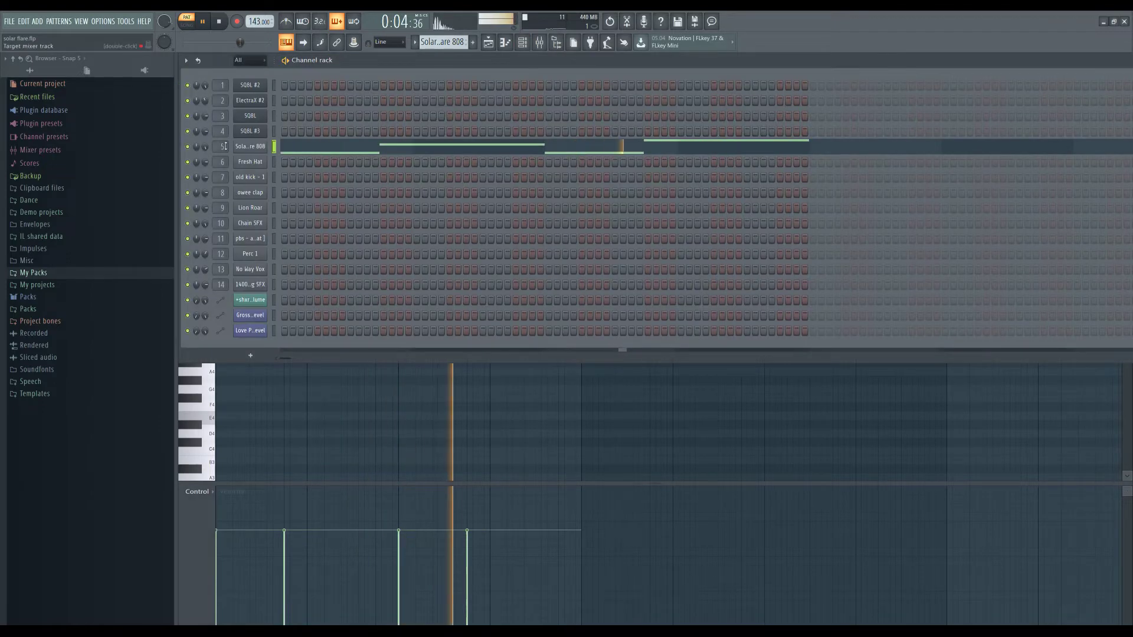
{"action": "double_click", "coordinate": [223, 146]}
{"action": "left_click", "coordinate": [1064, 438]}
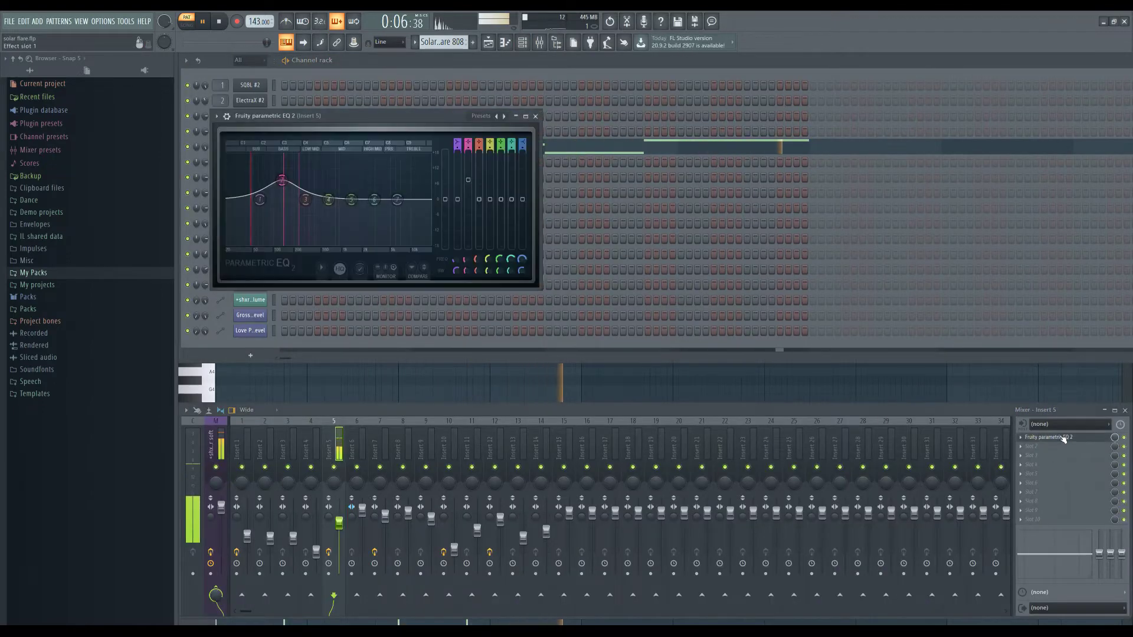
{"action": "left_click", "coordinate": [1063, 437]}
Switch to the Solar Flare 808 #2 pattern and show the Solar Flare 808 channel's notes in the piano roll
{"action": "left_click", "coordinate": [505, 43]}
{"action": "left_click", "coordinate": [415, 42]}
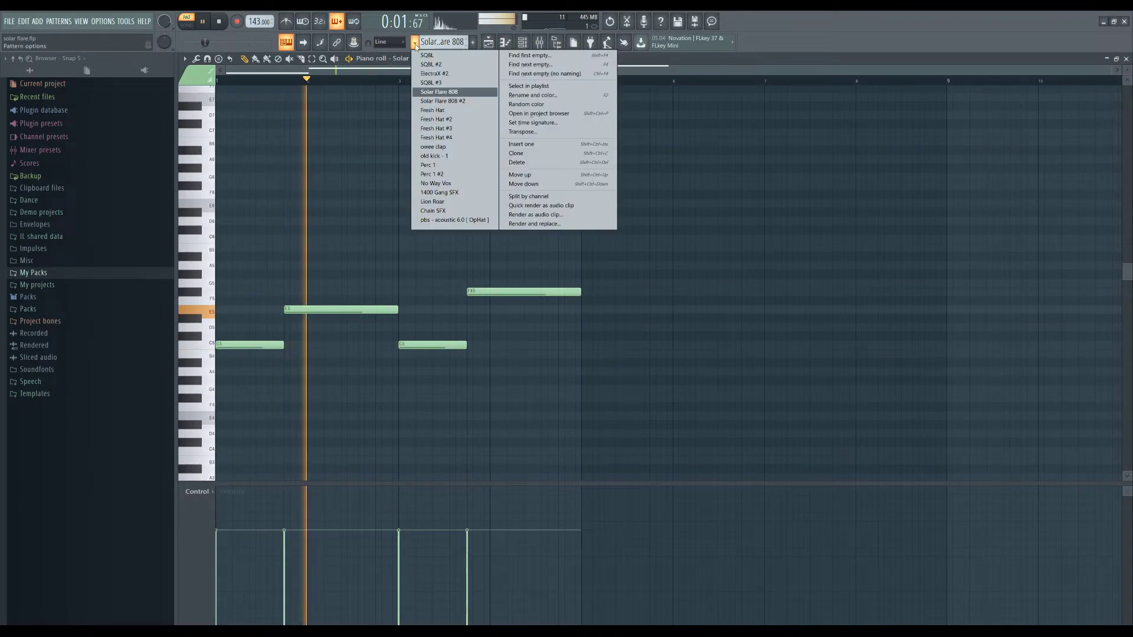
{"action": "left_click", "coordinate": [441, 101]}
{"action": "left_click", "coordinate": [410, 58]}
{"action": "left_click", "coordinate": [461, 109]}
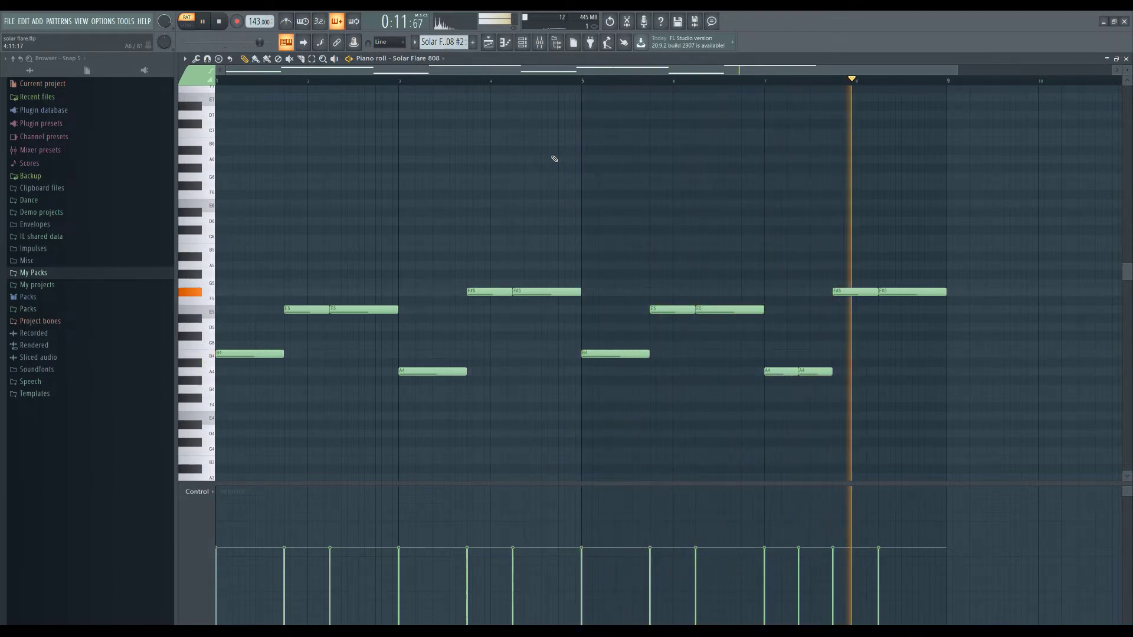
Switch to the Fresh Hat pattern and show the Fresh Hat channel's notes in the piano roll
{"action": "left_click", "coordinate": [414, 43]}
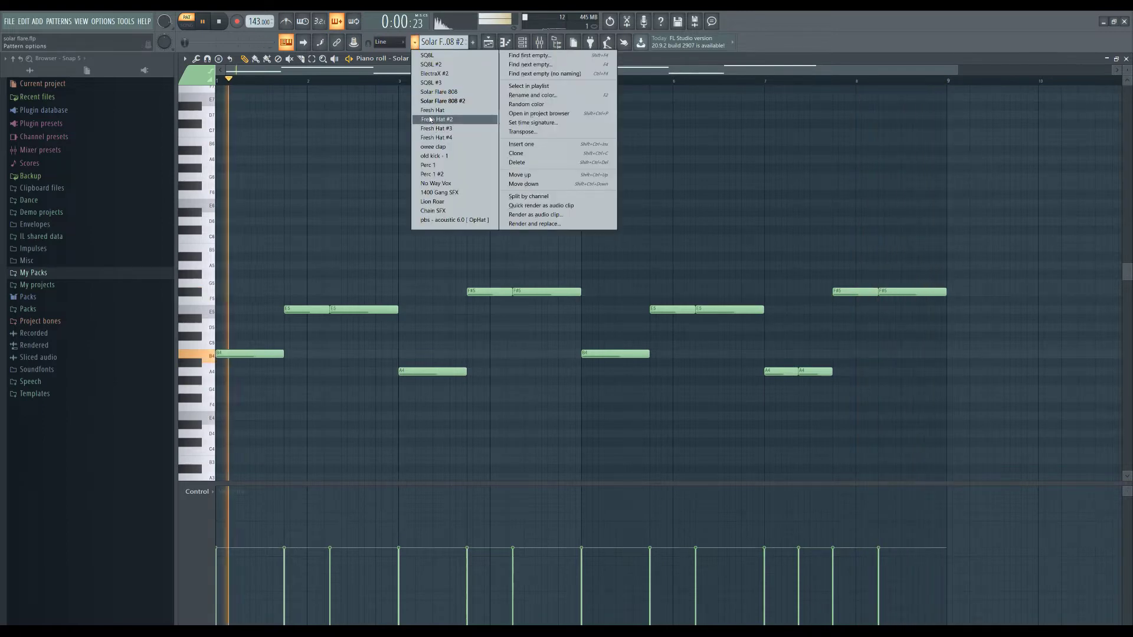
{"action": "left_click", "coordinate": [428, 112]}
{"action": "left_click", "coordinate": [416, 59]}
{"action": "left_click", "coordinate": [422, 157]}
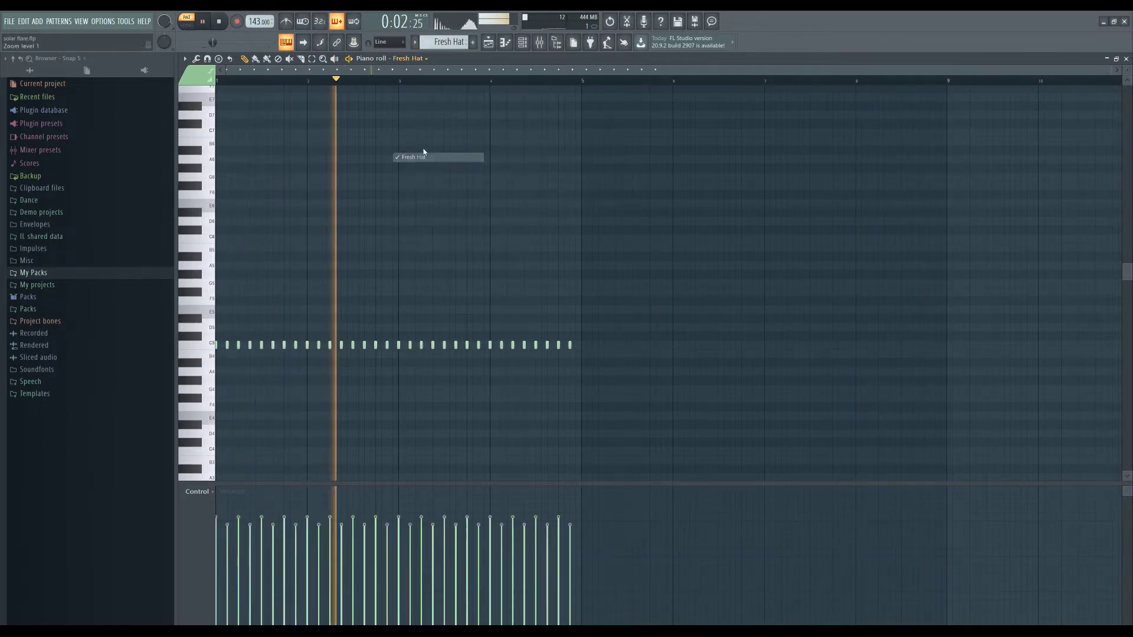
Review the Fresh Hat #2, Fresh Hat #3 and Fresh Hat #4 patterns one after another in the piano roll
{"action": "left_click", "coordinate": [416, 43]}
{"action": "left_click", "coordinate": [432, 119]}
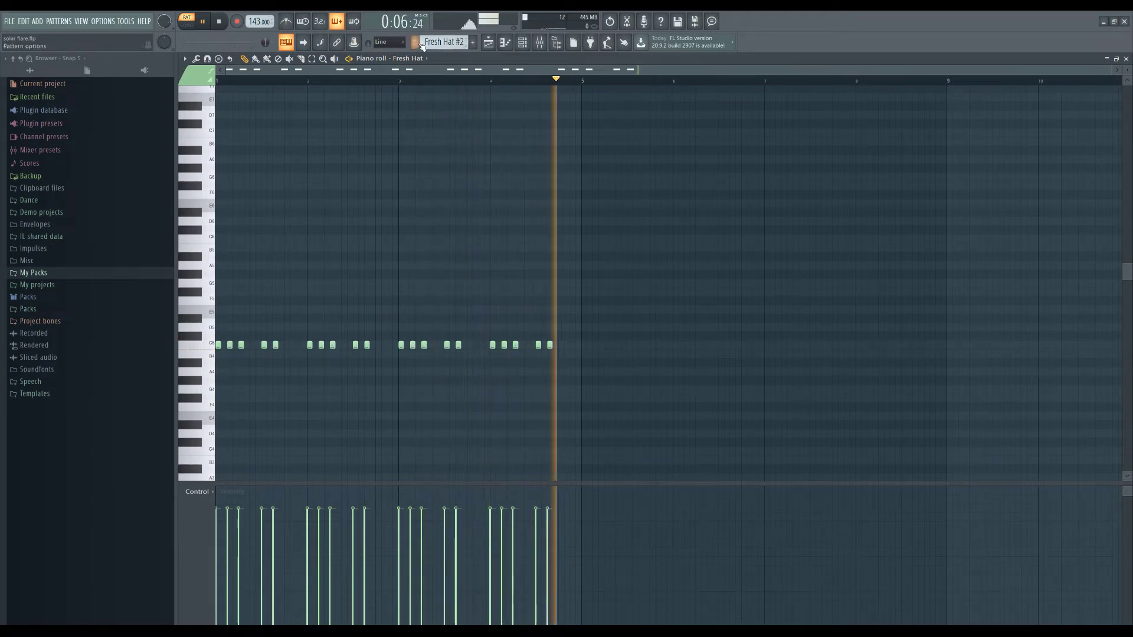
{"action": "left_click", "coordinate": [421, 46]}
{"action": "left_click", "coordinate": [433, 126]}
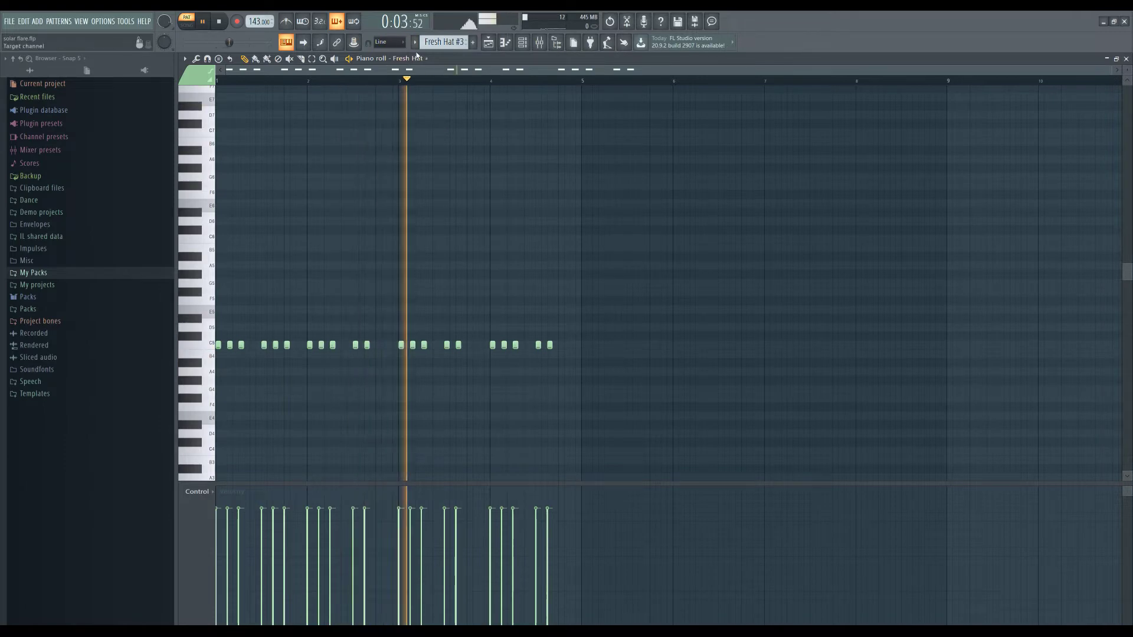
{"action": "left_click", "coordinate": [415, 42]}
{"action": "left_click", "coordinate": [431, 138]}
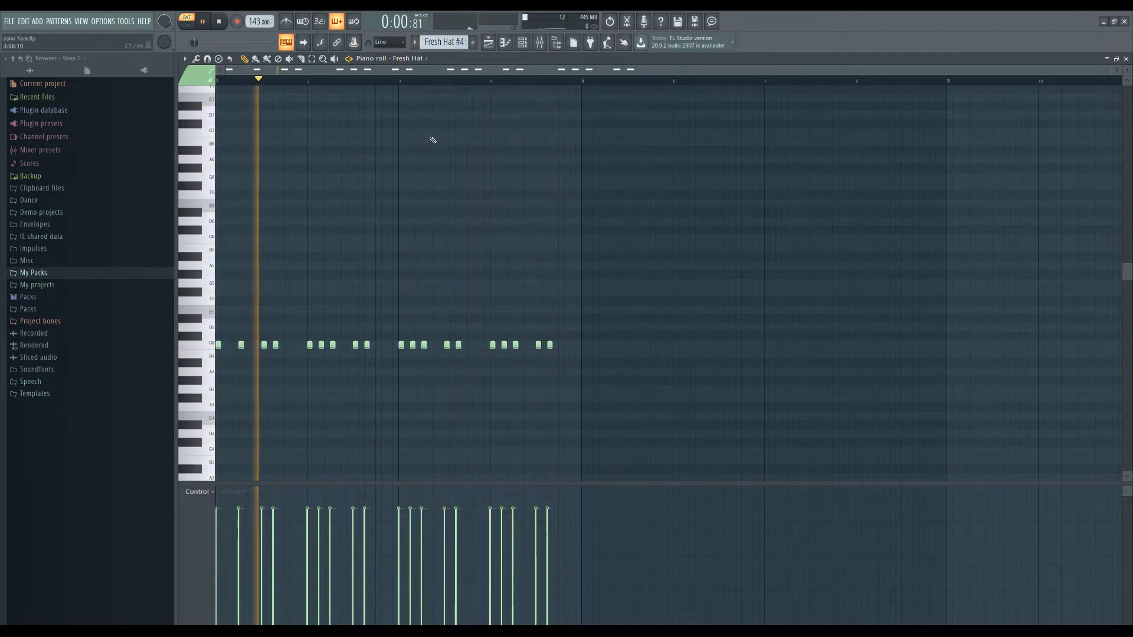
Switch to the owee clap pattern and show that channel's notes in the piano roll
{"action": "left_click", "coordinate": [415, 42]}
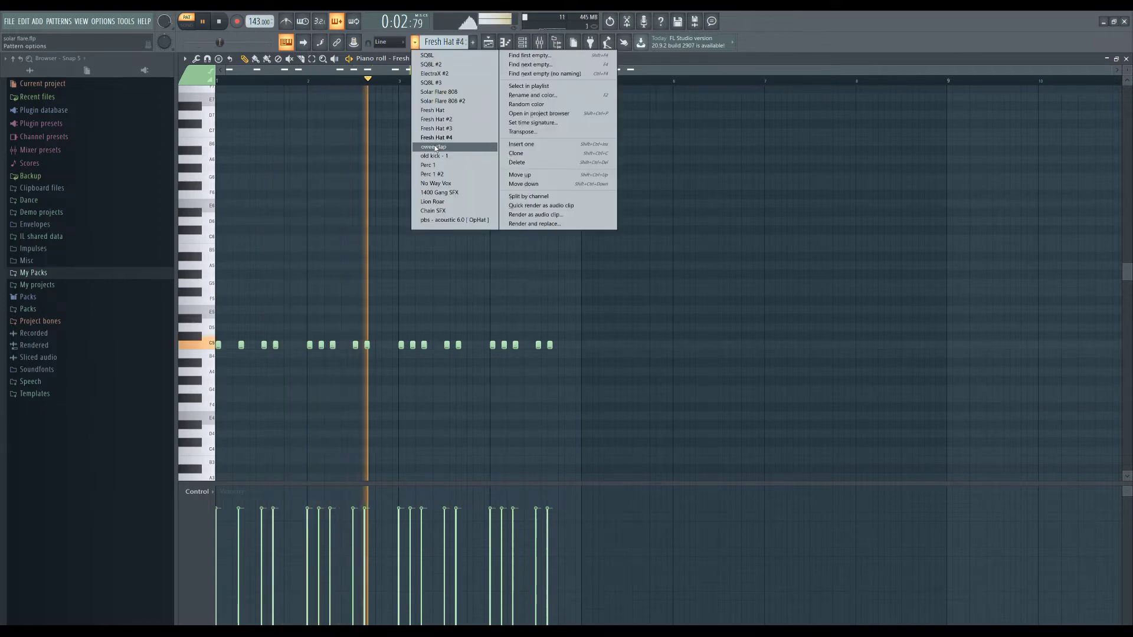
{"action": "left_click", "coordinate": [434, 146]}
{"action": "left_click", "coordinate": [413, 58]}
{"action": "left_click", "coordinate": [422, 174]}
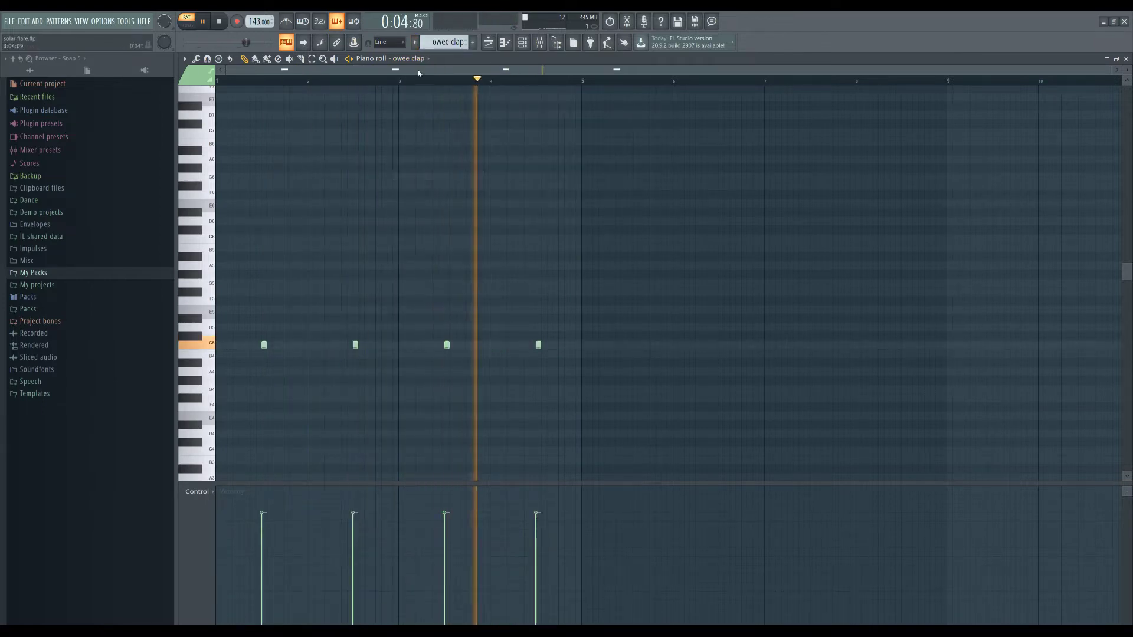
Switch to the old kick - 1 pattern and show that channel's notes in the piano roll
{"action": "left_click", "coordinate": [415, 42]}
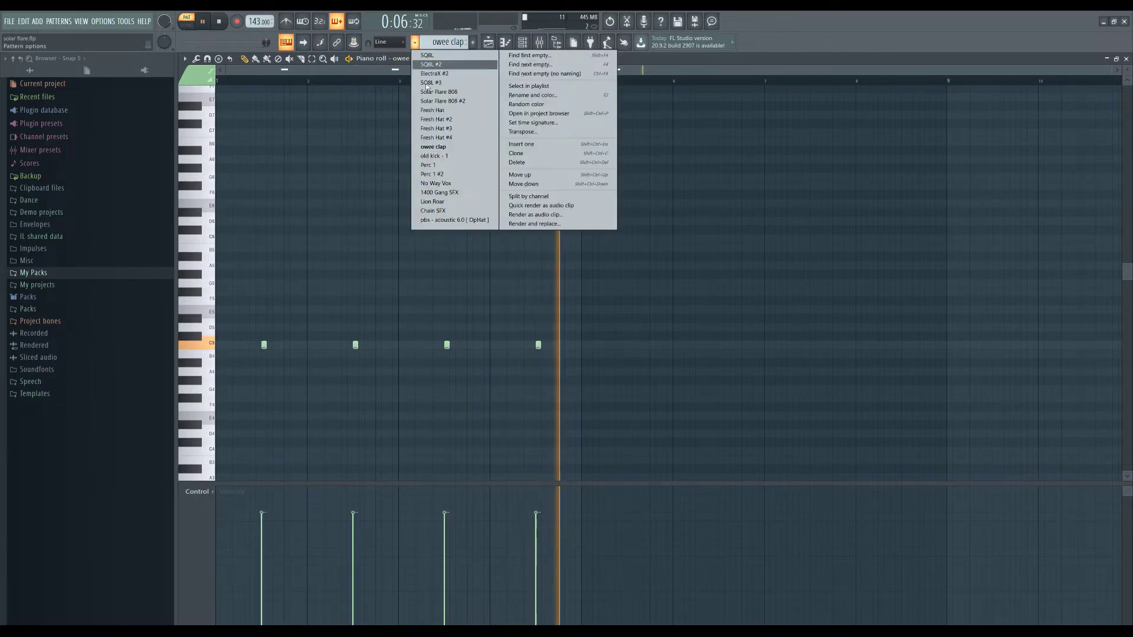
{"action": "left_click", "coordinate": [428, 153]}
{"action": "left_click", "coordinate": [414, 59]}
{"action": "left_click", "coordinate": [421, 165]}
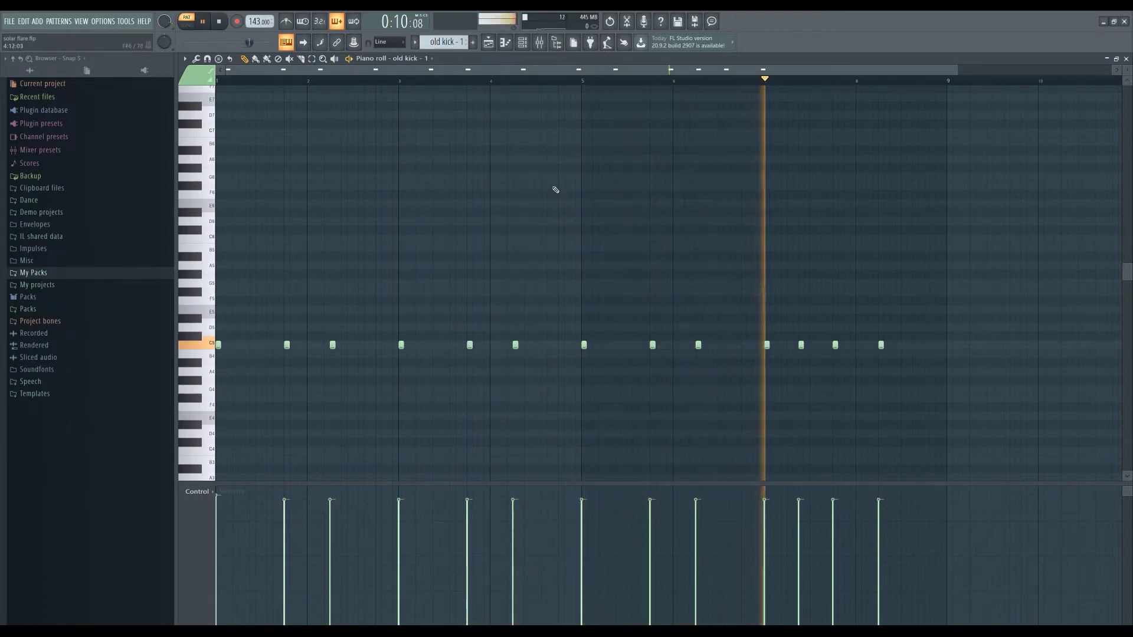
Inspect both Fruity parametric EQ 2 effects and the Fruity soft clipper on the old kick - 1 channel's mixer track
{"action": "key", "text": "F6"}
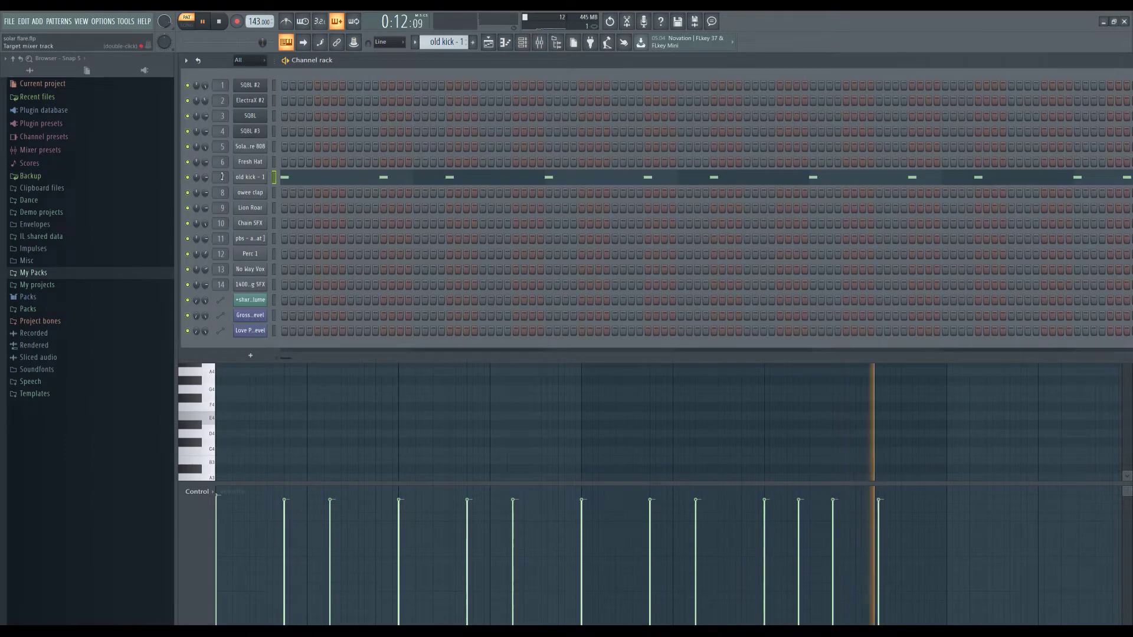
{"action": "key", "text": "F9"}
{"action": "left_click", "coordinate": [1062, 454]}
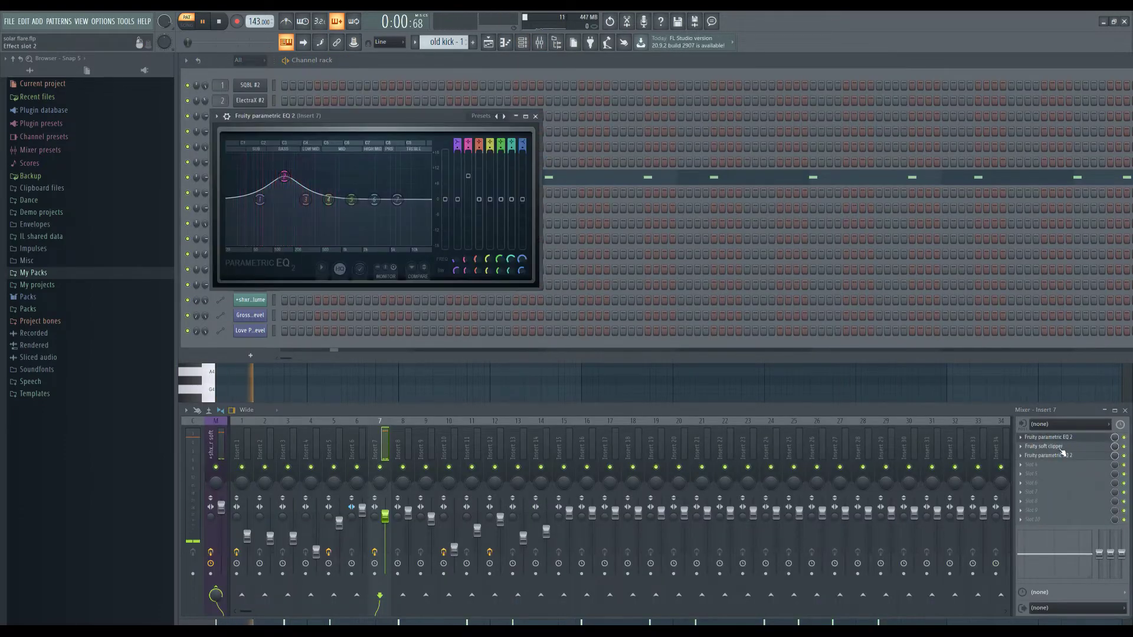
{"action": "left_click", "coordinate": [1058, 447]}
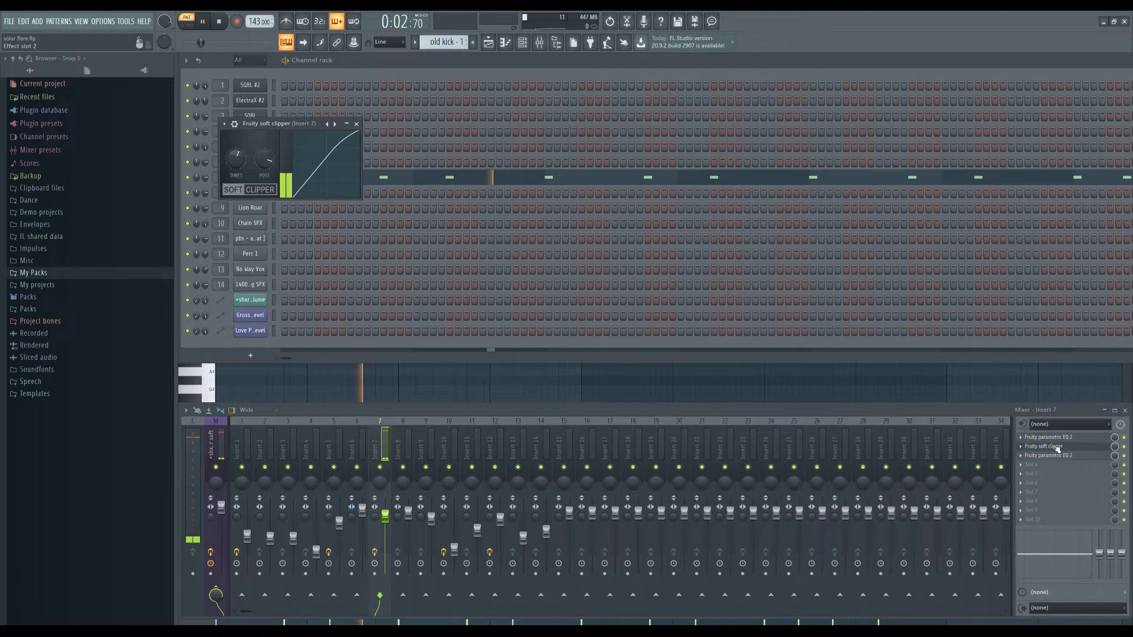
{"action": "left_click", "coordinate": [1057, 447]}
{"action": "left_click", "coordinate": [1050, 460]}
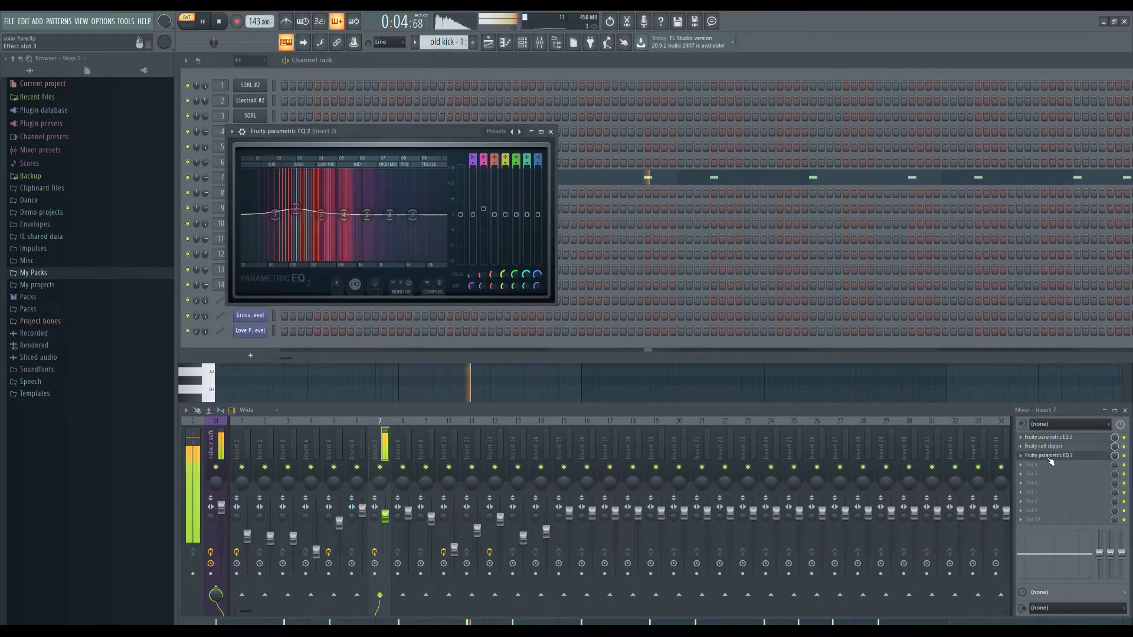
Switch to the Perc 1 pattern and show that channel's notes in the piano roll
{"action": "left_click", "coordinate": [1050, 461]}
{"action": "left_click", "coordinate": [505, 43]}
{"action": "left_click", "coordinate": [443, 41]}
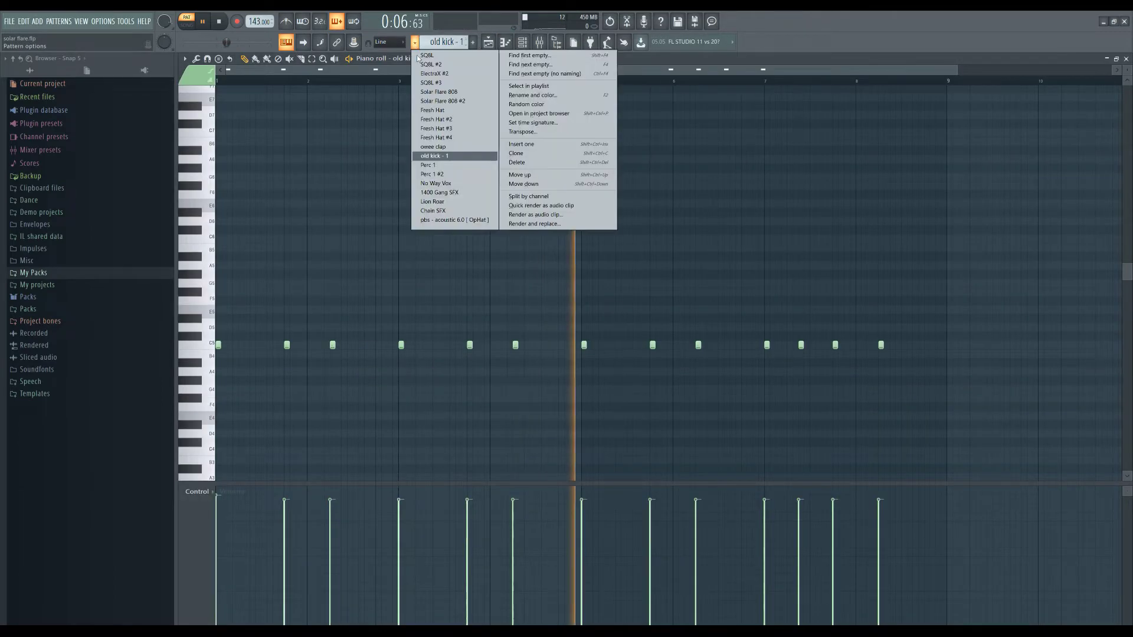
{"action": "left_click", "coordinate": [445, 164]}
{"action": "left_click", "coordinate": [393, 58]}
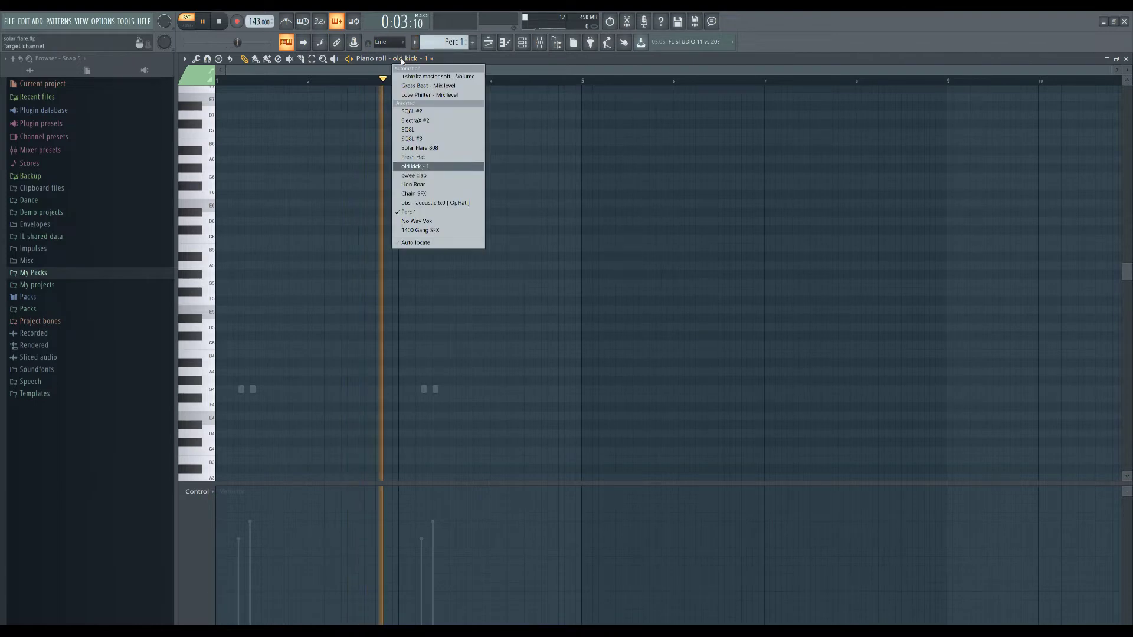
{"action": "left_click", "coordinate": [418, 211]}
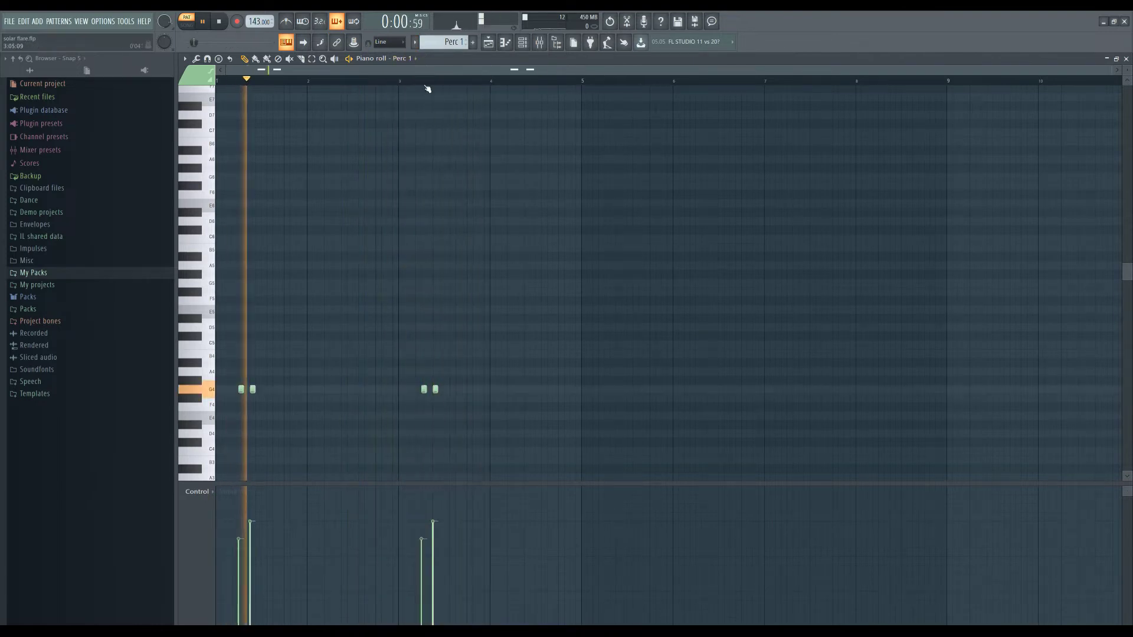
Switch to the Perc 1 #2 pattern and play back its notes in the piano roll
{"action": "left_click", "coordinate": [415, 42]}
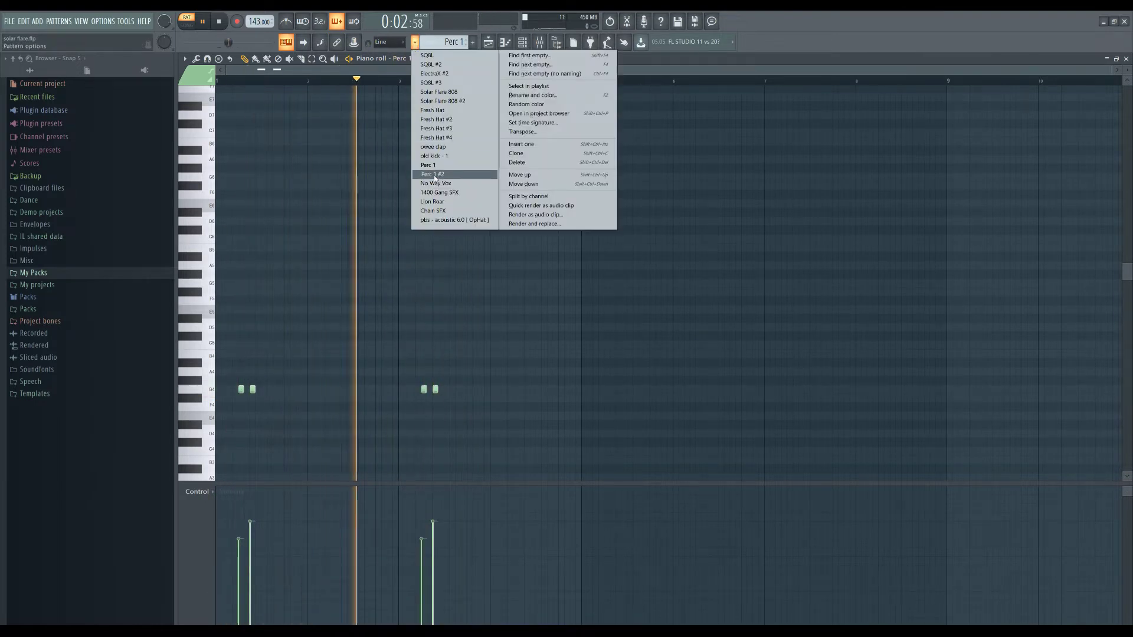
{"action": "left_click", "coordinate": [434, 174]}
{"action": "left_click", "coordinate": [308, 76]}
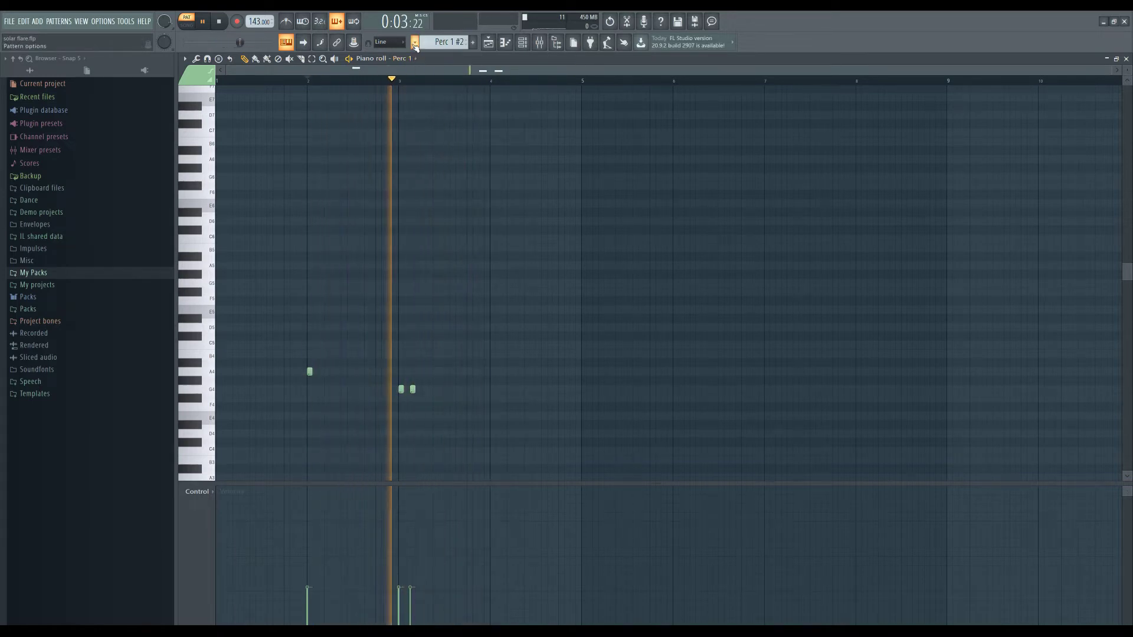
Switch to the No Way Vox pattern and show that channel's notes in the piano roll
{"action": "left_click", "coordinate": [416, 46]}
{"action": "left_click", "coordinate": [431, 183]}
{"action": "left_click", "coordinate": [398, 61]}
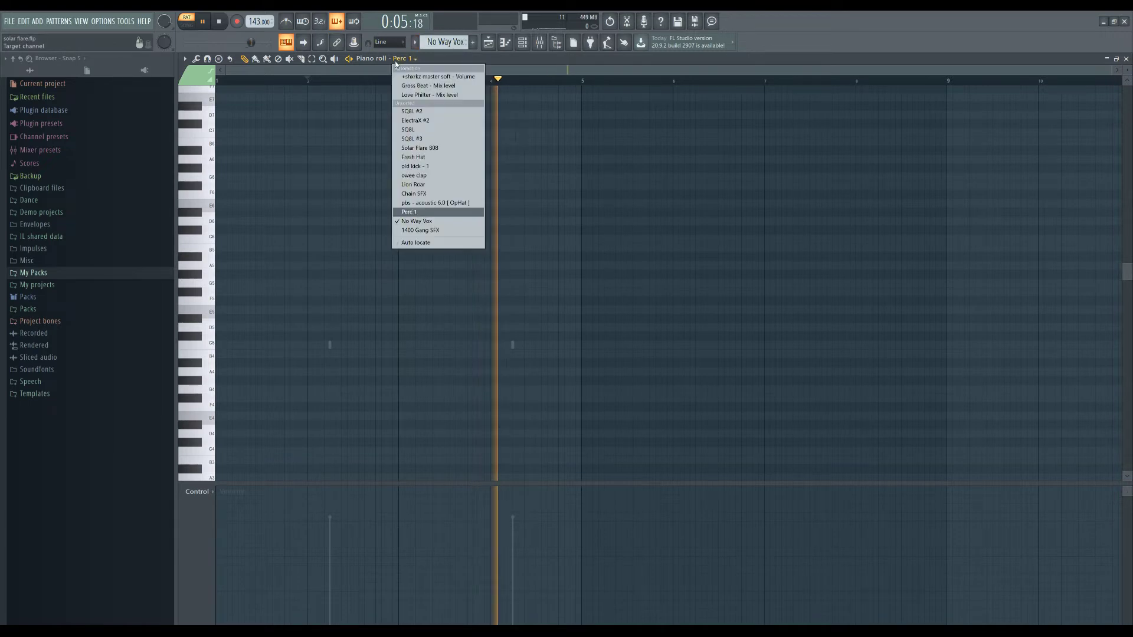
{"action": "left_click", "coordinate": [431, 221]}
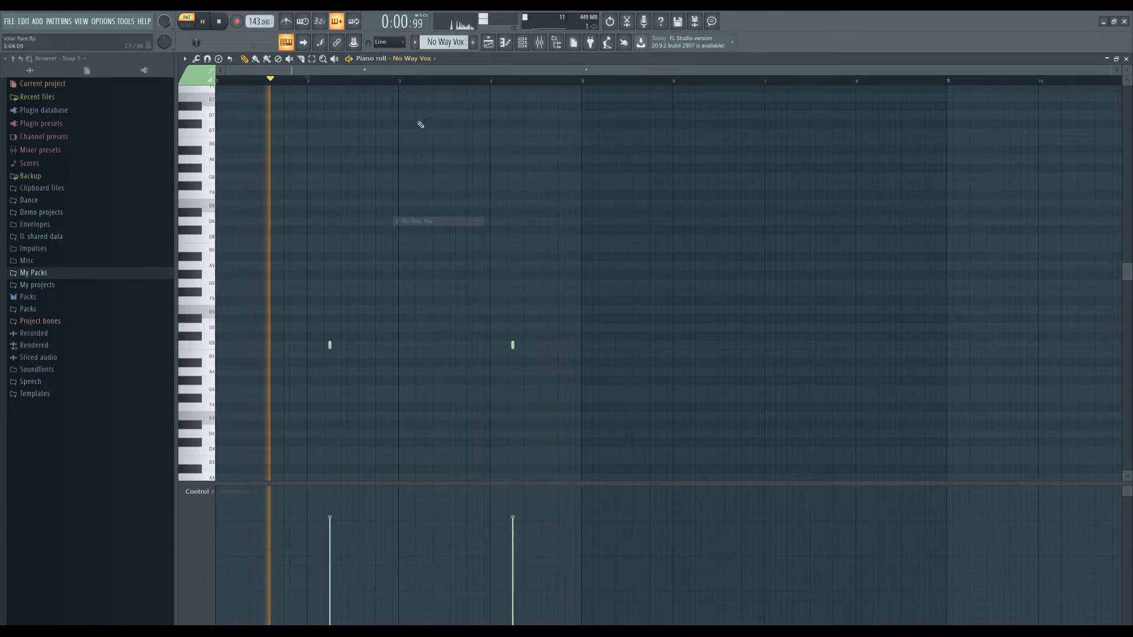
Switch to the 1400 Gang SFX pattern and show that channel's notes in the piano roll
{"action": "left_click", "coordinate": [417, 45]}
{"action": "left_click", "coordinate": [416, 80]}
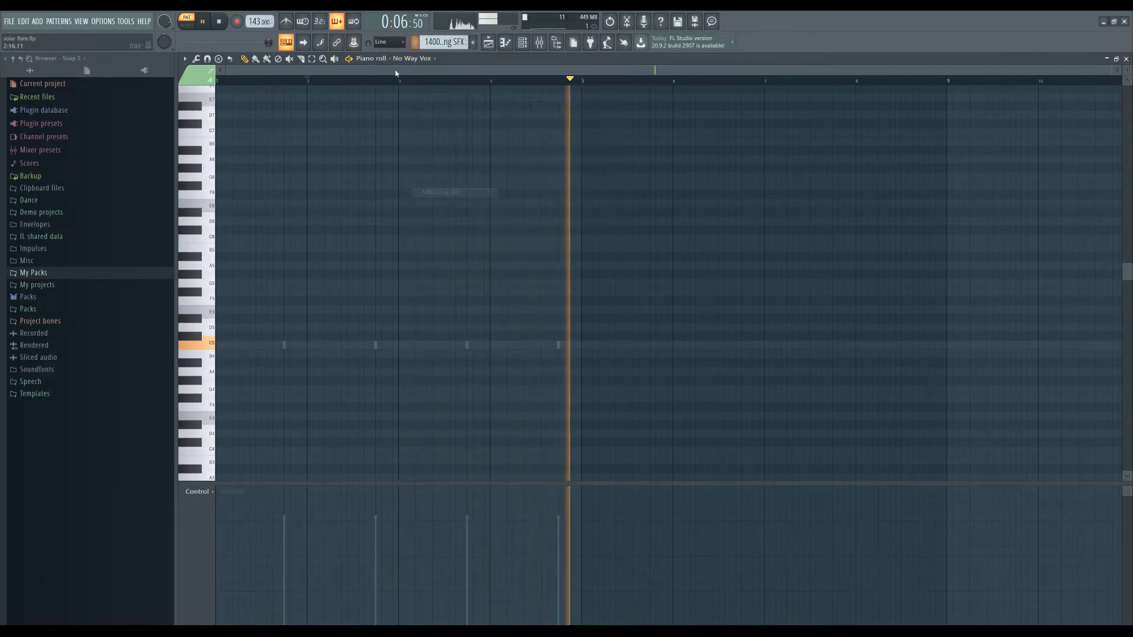
{"action": "left_click", "coordinate": [400, 59]}
{"action": "left_click", "coordinate": [418, 228]}
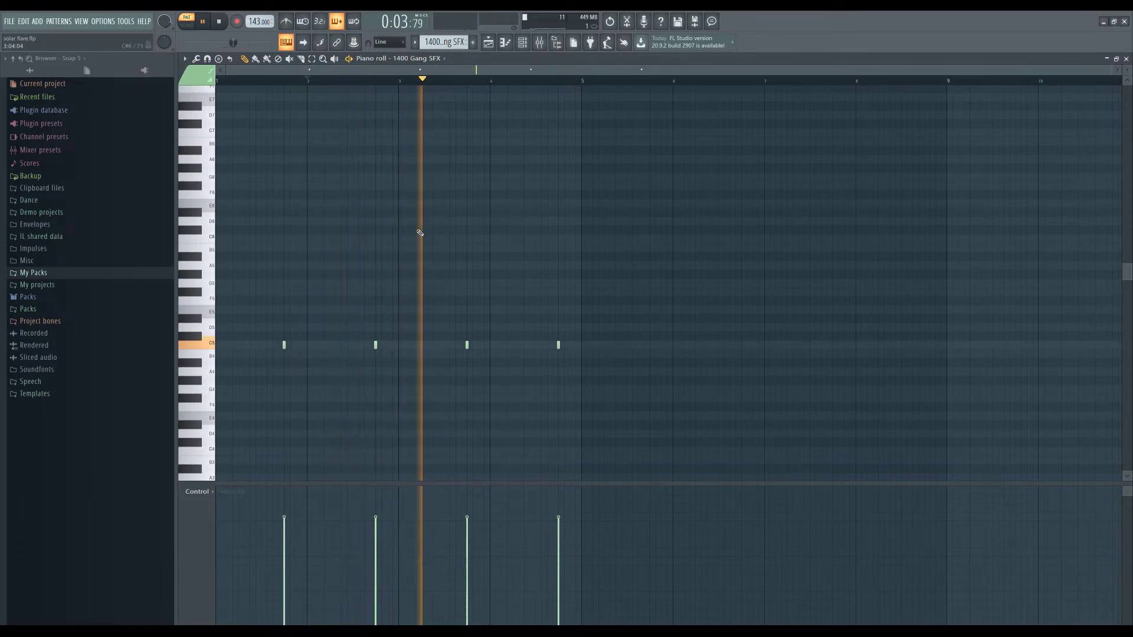
Switch to the Lion Roar pattern and show that channel's notes in the piano roll
{"action": "left_click", "coordinate": [415, 42]}
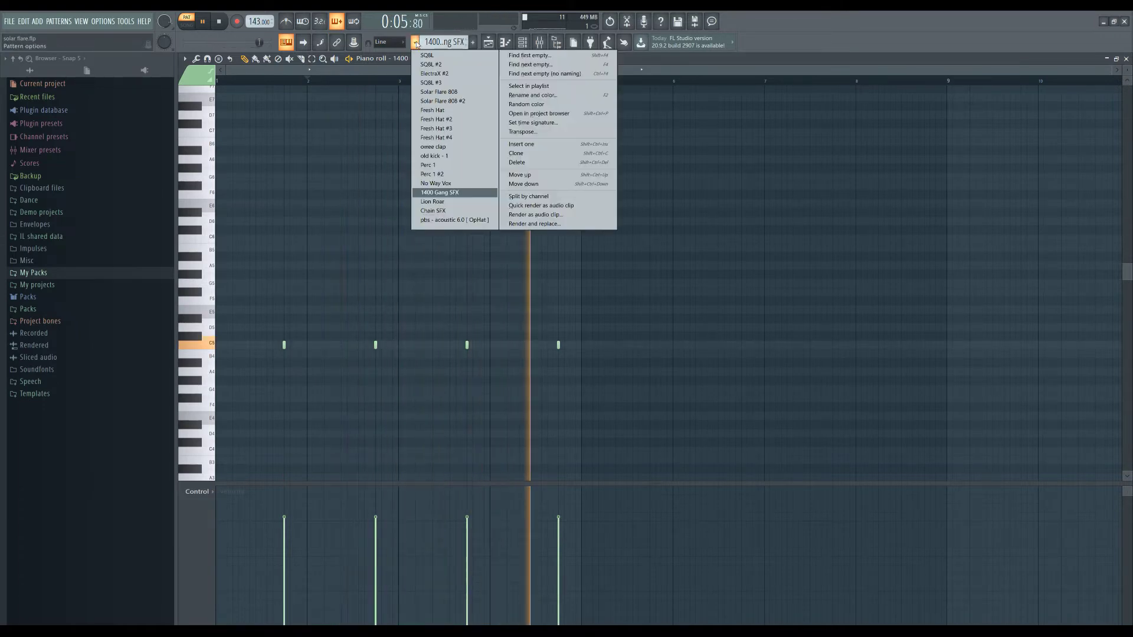
{"action": "left_click", "coordinate": [458, 204]}
{"action": "left_click", "coordinate": [413, 59]}
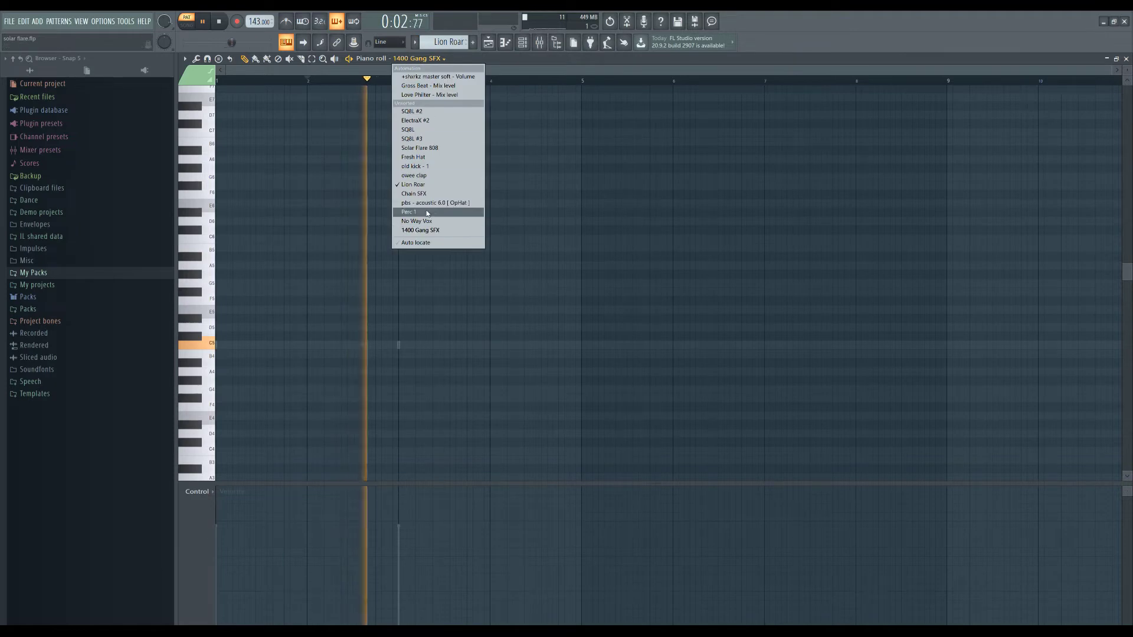
{"action": "left_click", "coordinate": [422, 186]}
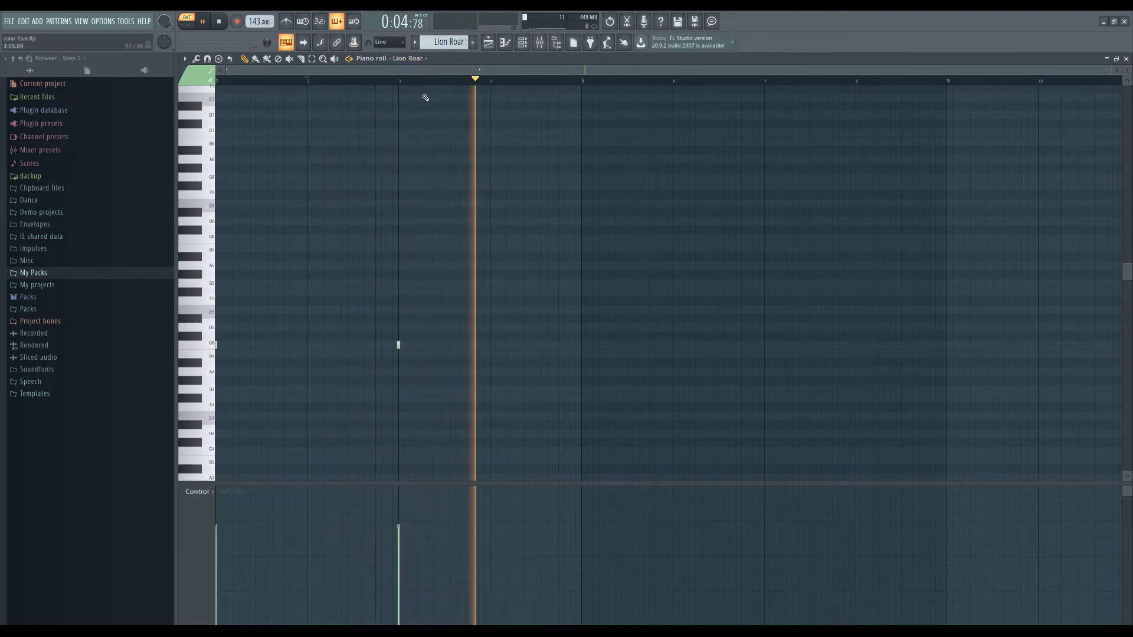
Switch to the Chain SFX pattern and show that channel's notes in the piano roll
{"action": "left_click", "coordinate": [415, 42]}
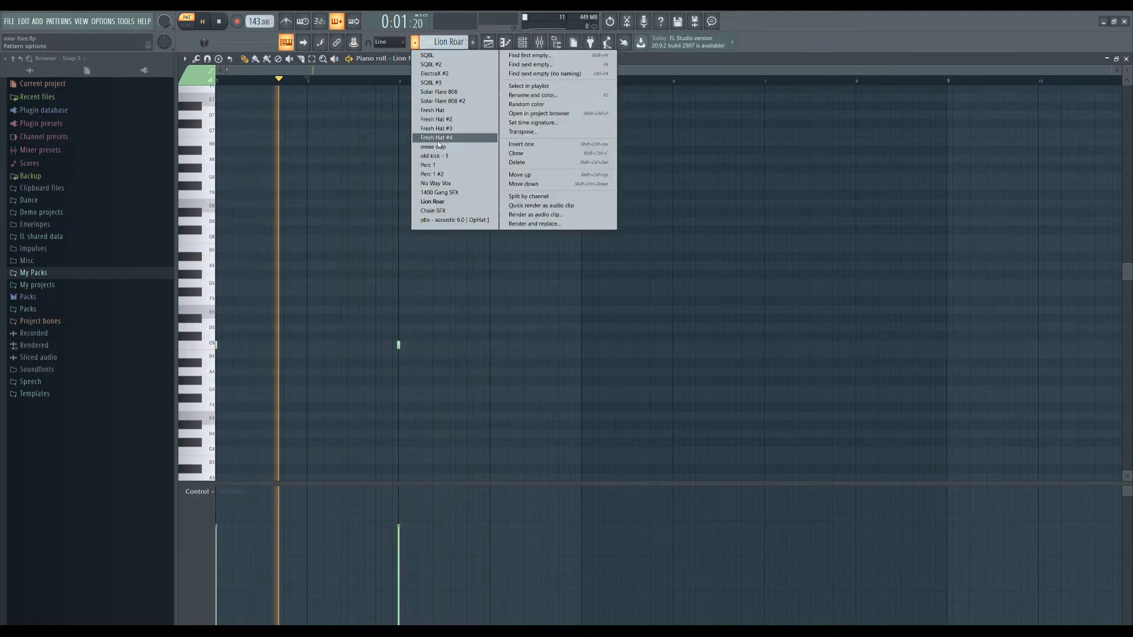
{"action": "left_click", "coordinate": [439, 211]}
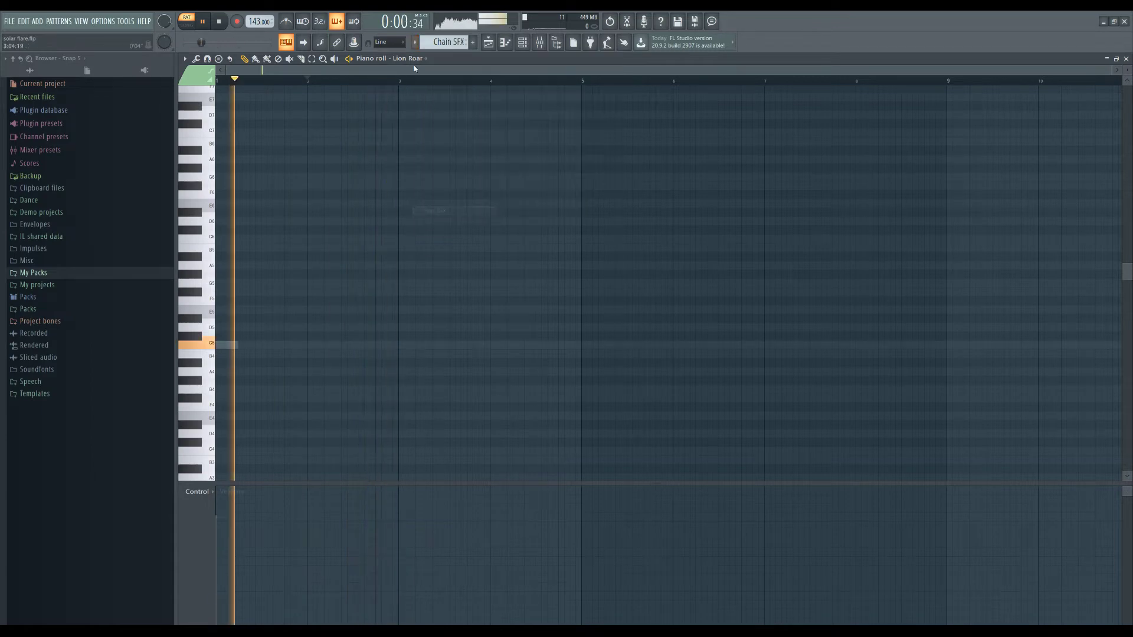
{"action": "left_click", "coordinate": [413, 59]}
{"action": "left_click", "coordinate": [433, 194]}
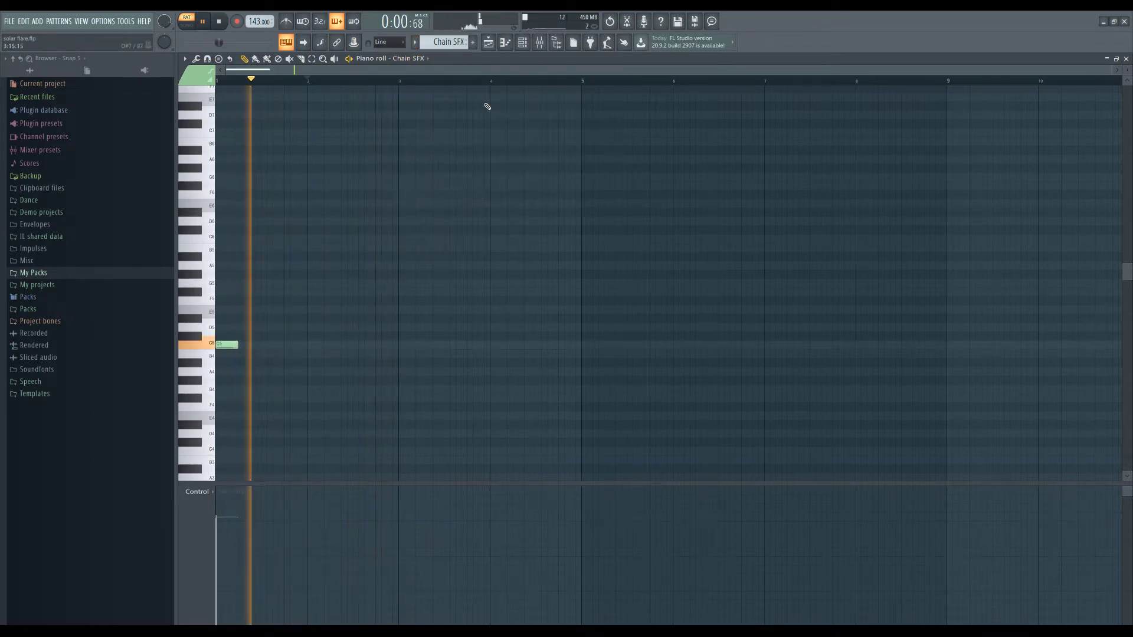
Inspect the Fruity Delay 3 effect on the Chain SFX channel's mixer track, then close it
{"action": "left_click", "coordinate": [522, 42]}
{"action": "key", "text": "F9"}
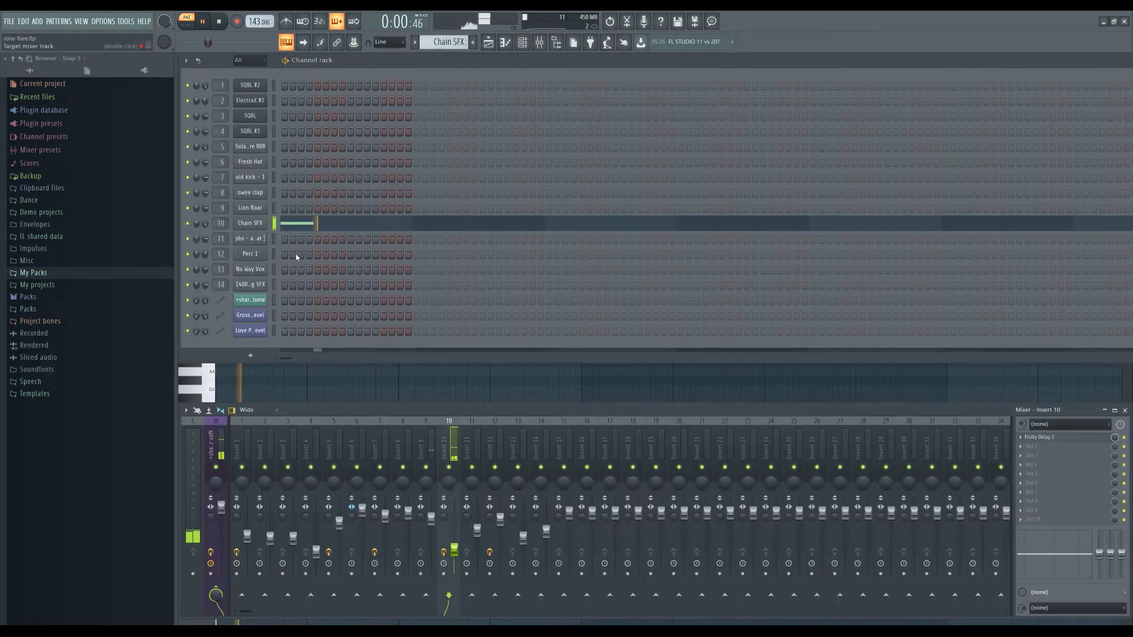
{"action": "left_click", "coordinate": [1041, 437]}
{"action": "left_click", "coordinate": [1041, 439]}
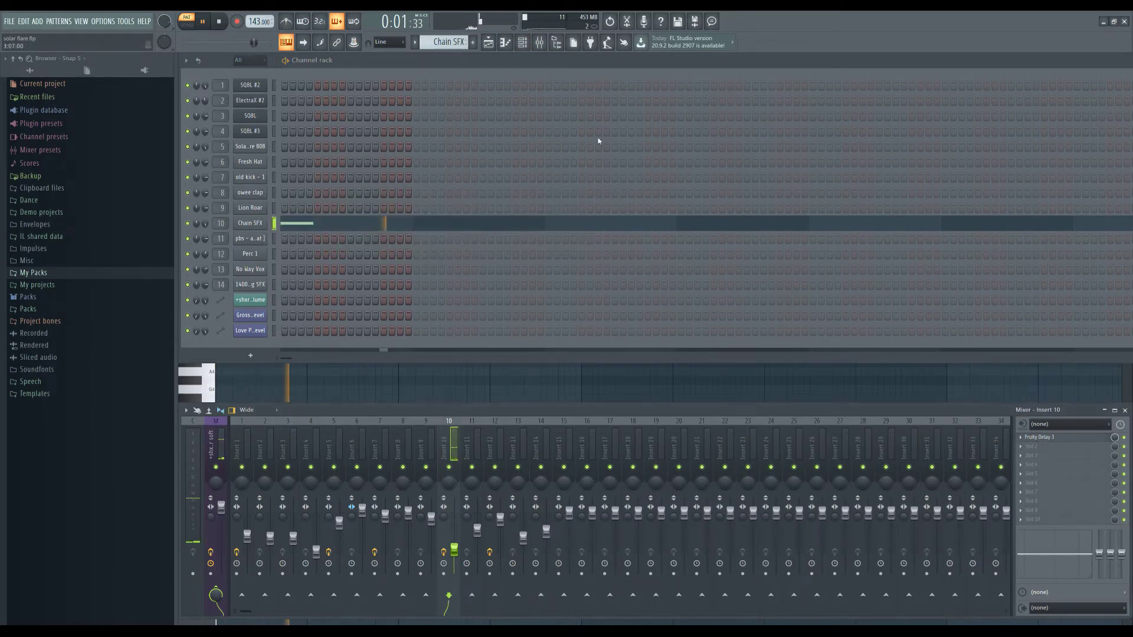
Switch to the pbs - acoustic 6.0 [ OpHat ] pattern and show that channel's notes in the piano roll
{"action": "left_click", "coordinate": [505, 42]}
{"action": "left_click", "coordinate": [443, 41]}
{"action": "left_click", "coordinate": [436, 212]}
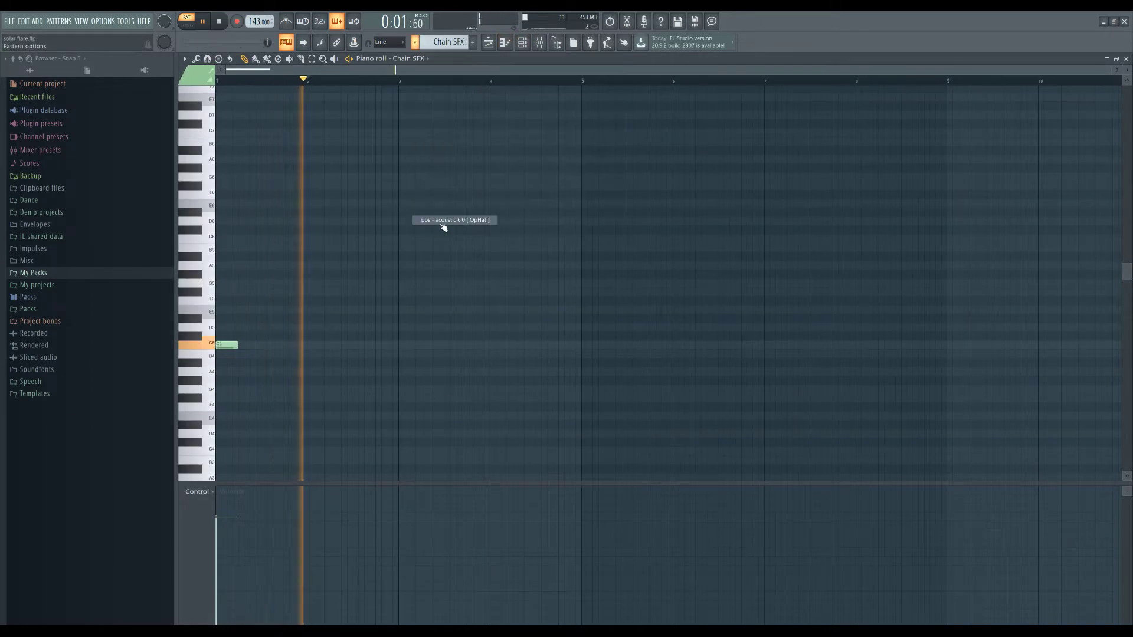
{"action": "left_click", "coordinate": [410, 60]}
{"action": "left_click", "coordinate": [418, 202]}
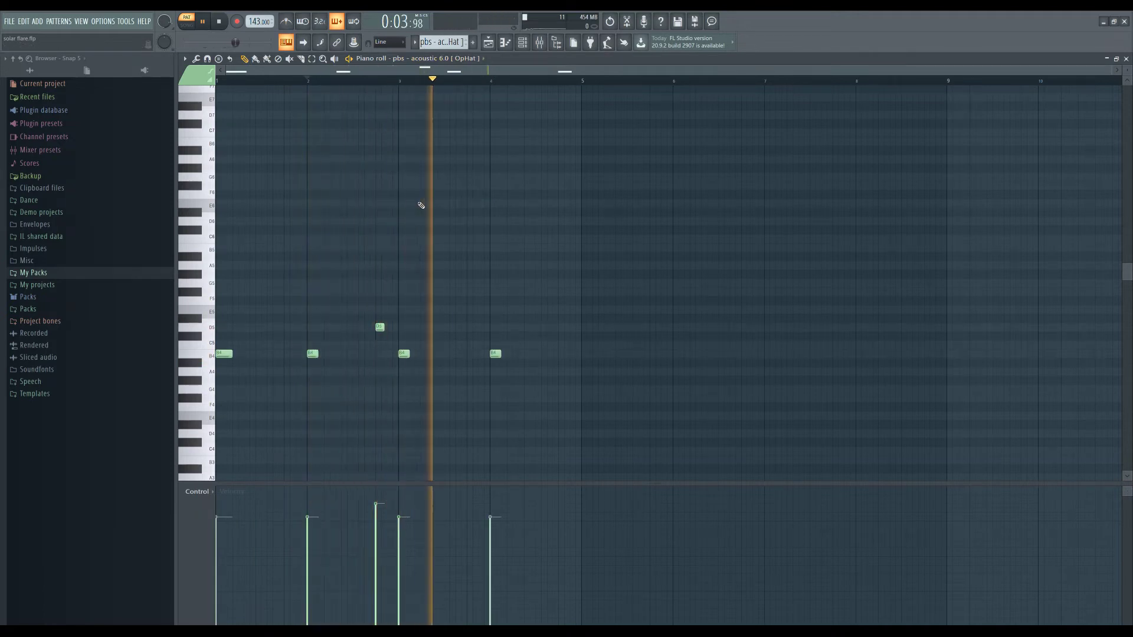
Stop the pattern playback and play the full arrangement from the start in the playlist
{"action": "left_click", "coordinate": [416, 42]}
{"action": "left_click", "coordinate": [416, 43]}
{"action": "key", "text": "space"}
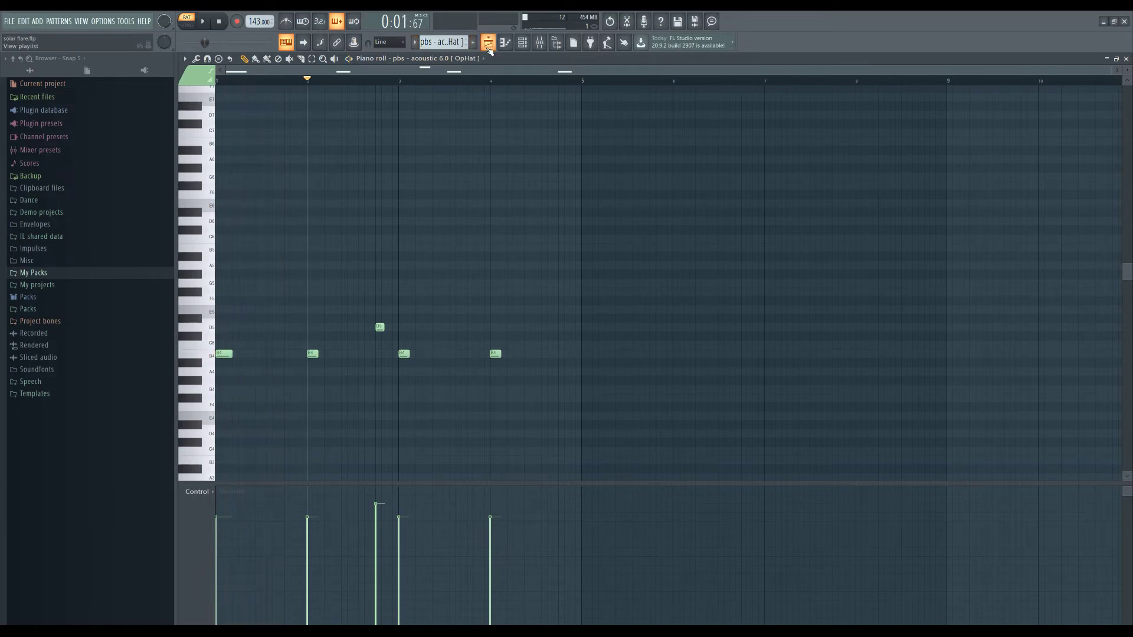
{"action": "left_click", "coordinate": [489, 50]}
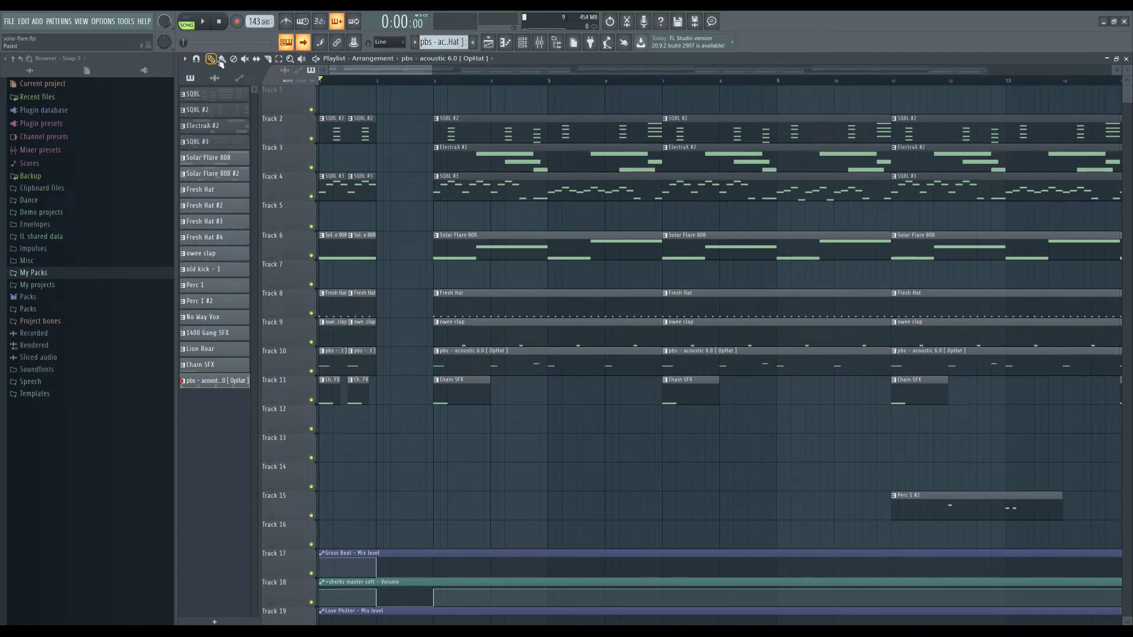
{"action": "key", "text": "space"}
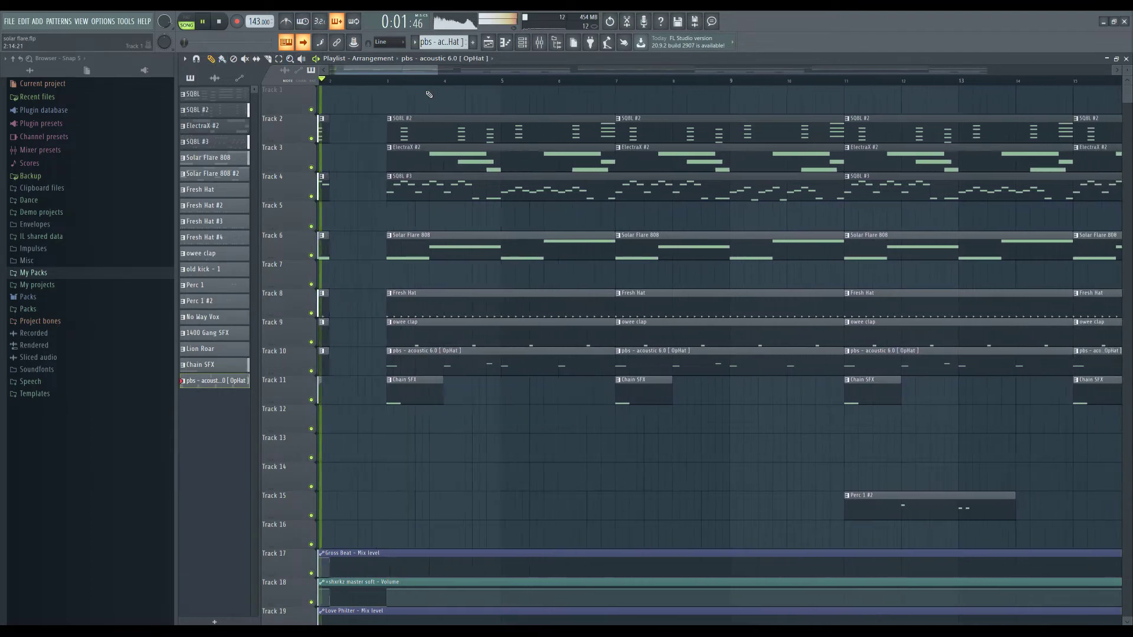